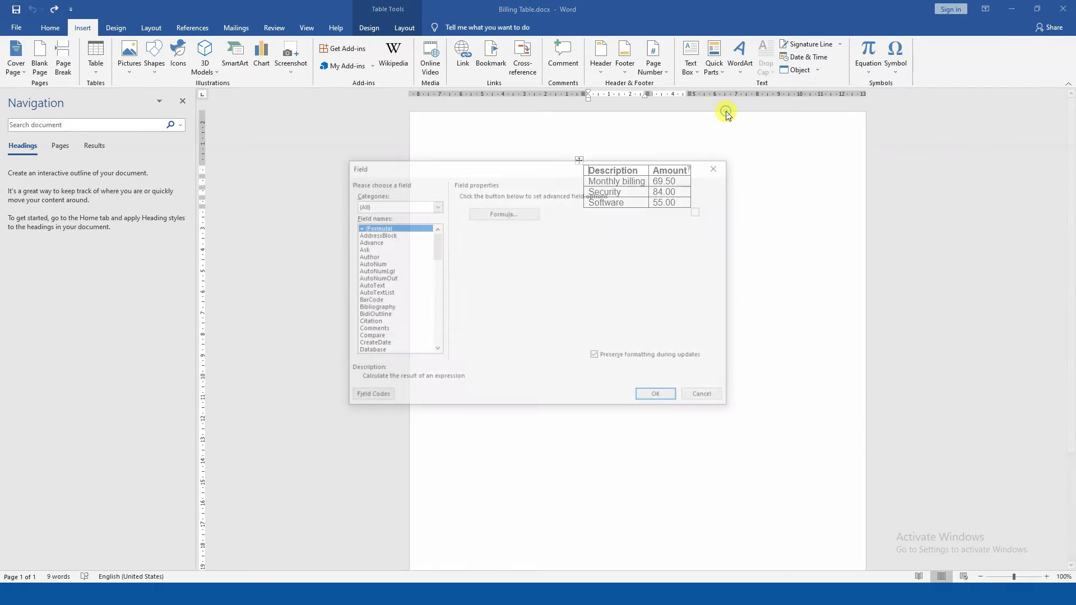
Examine the properties and options of the field types from AddressBlock through AutoTextList in the Field dialog.
{"action": "left_click", "coordinate": [390, 235]}
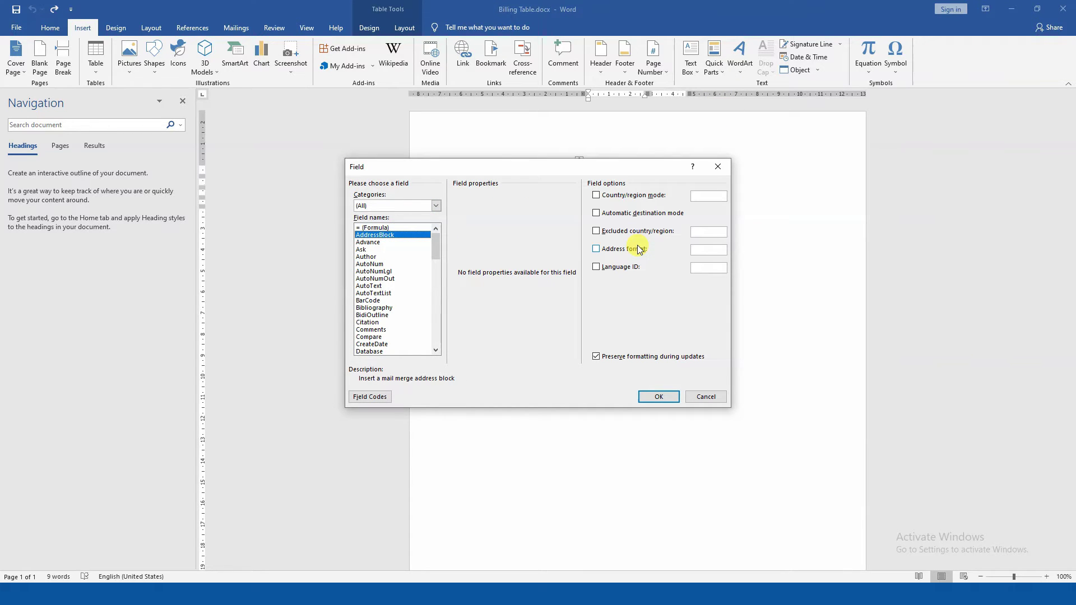
{"action": "key", "text": "Down"}
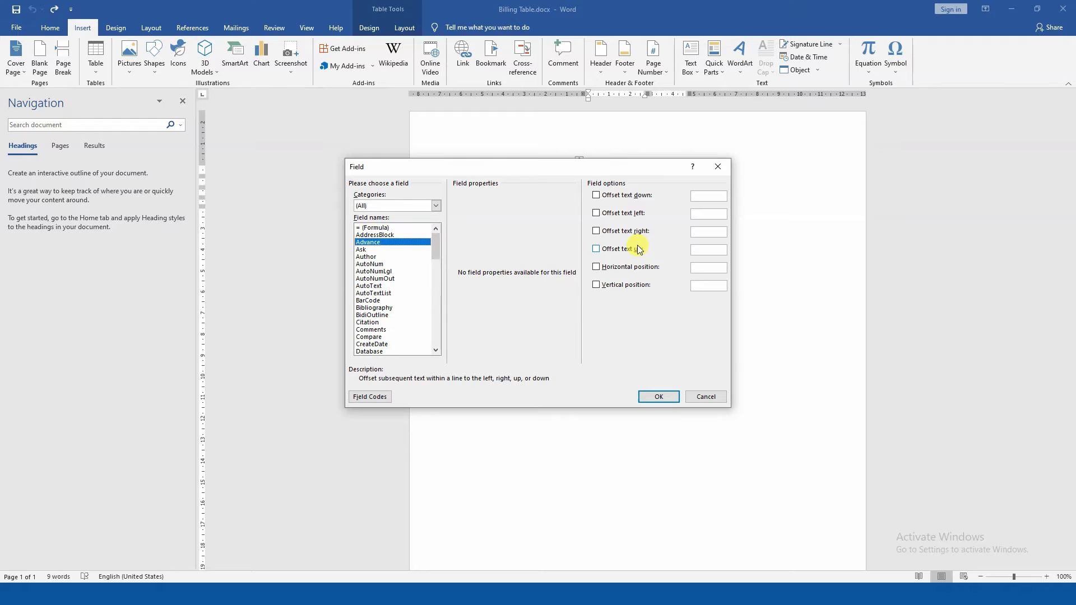
{"action": "key", "text": "Down"}
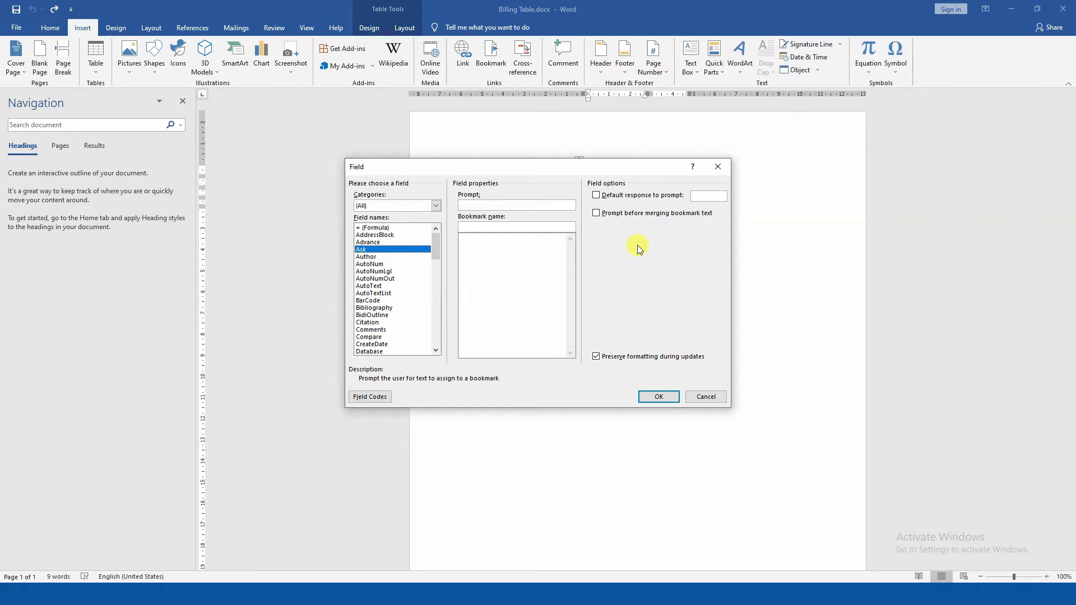
{"action": "key", "text": "Down"}
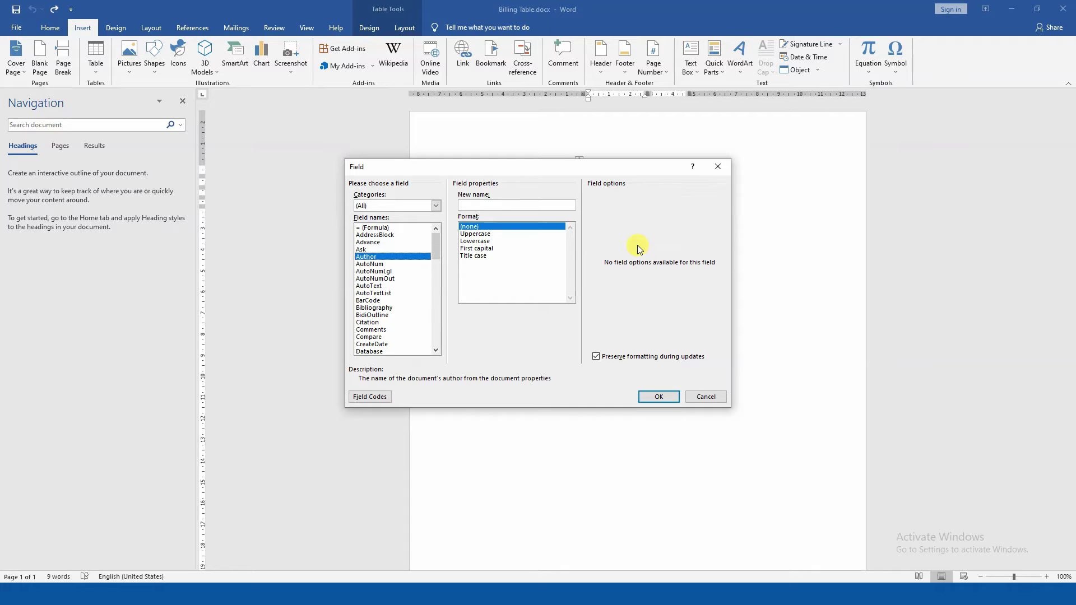
{"action": "key", "text": "Down"}
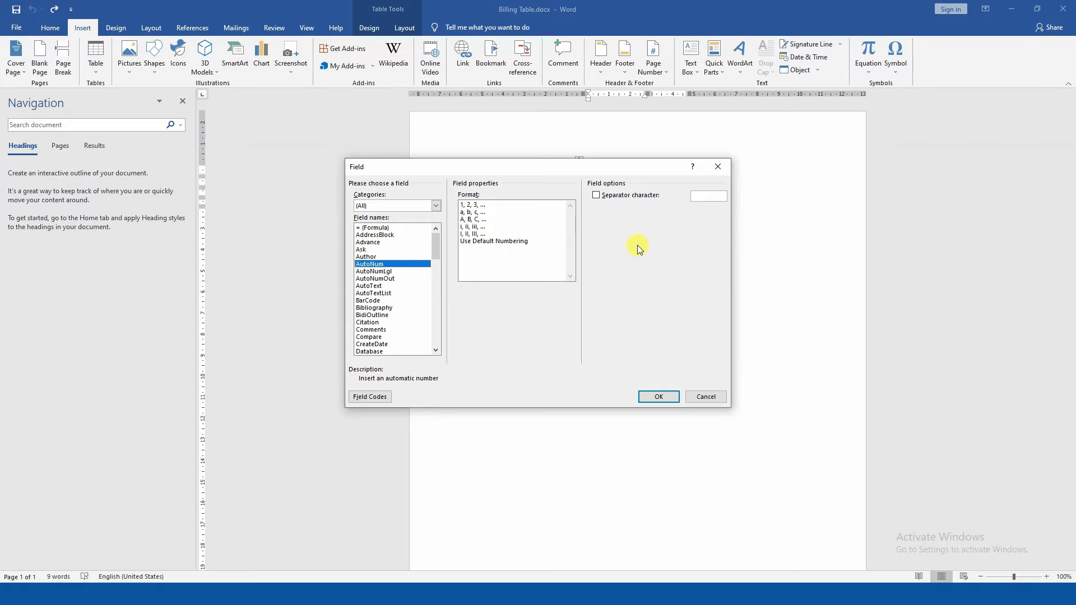
{"action": "key", "text": "Down"}
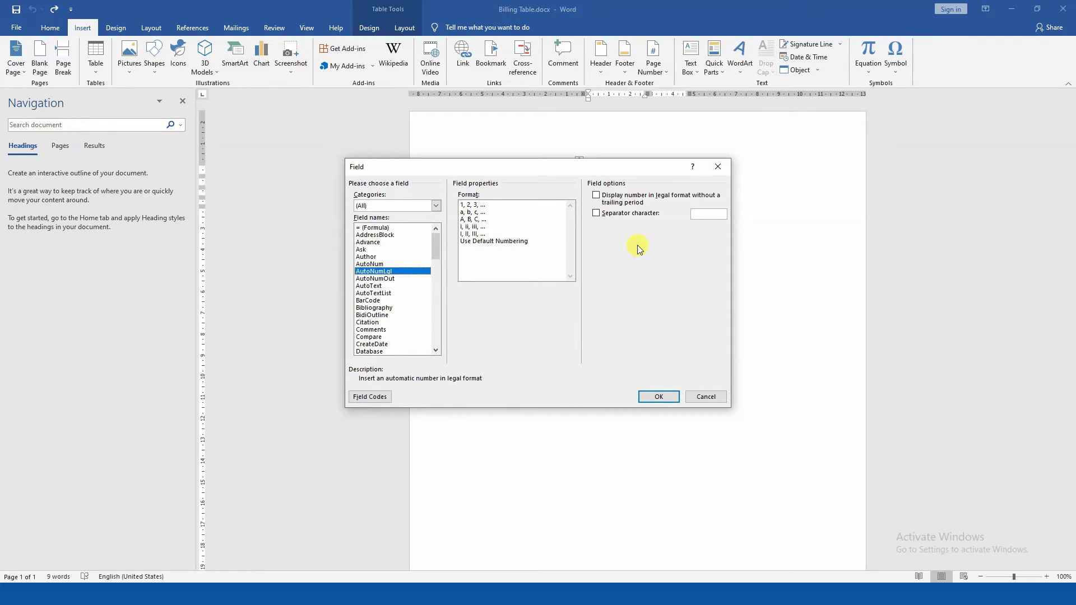
{"action": "key", "text": "Down"}
{"action": "key", "text": "Down"}
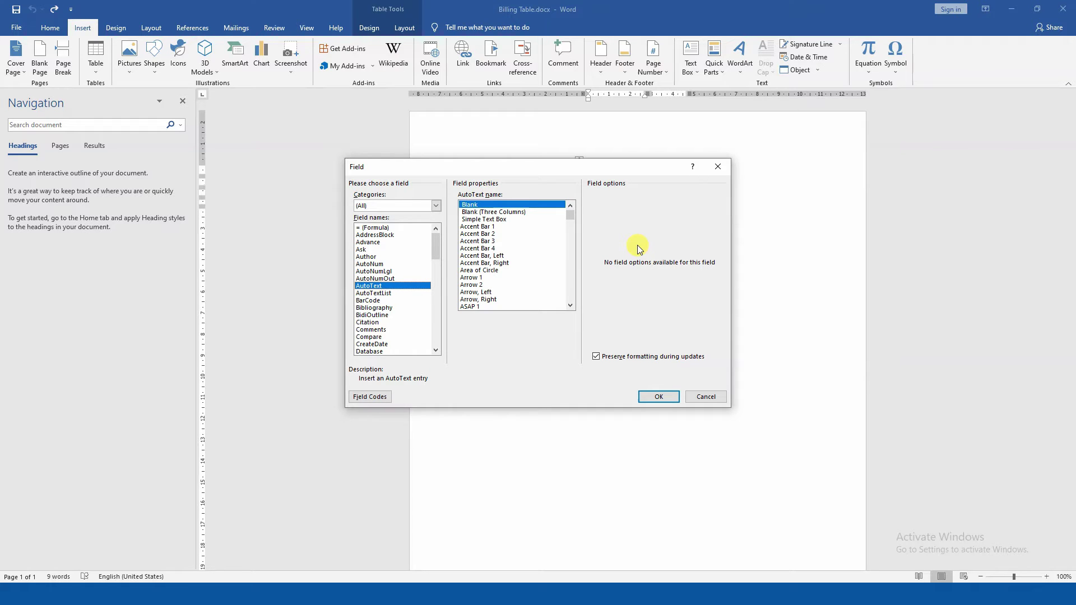
{"action": "key", "text": "Up"}
{"action": "key", "text": "Up"}
{"action": "key", "text": "Down"}
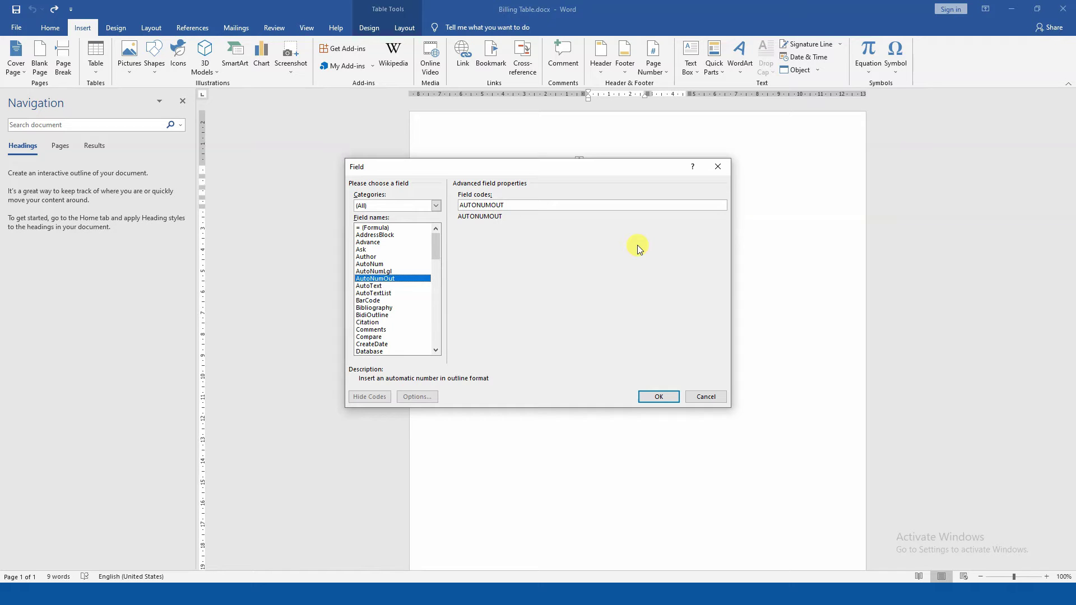
{"action": "key", "text": "Down"}
{"action": "key", "text": "Down"}
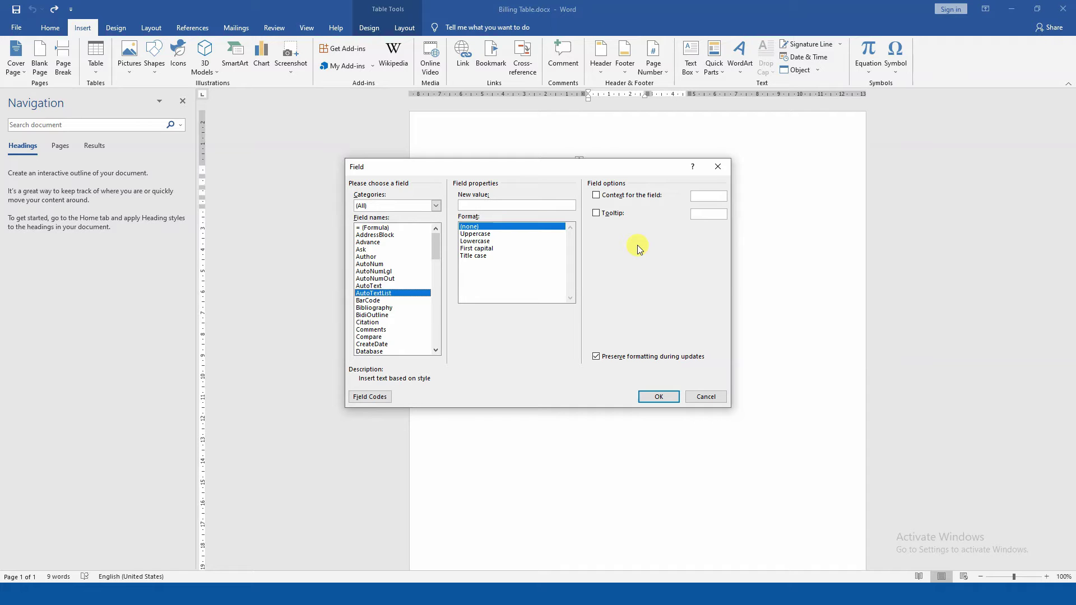
Examine the properties and options of the field types from BarCode through DocProperty.
{"action": "key", "text": "Down"}
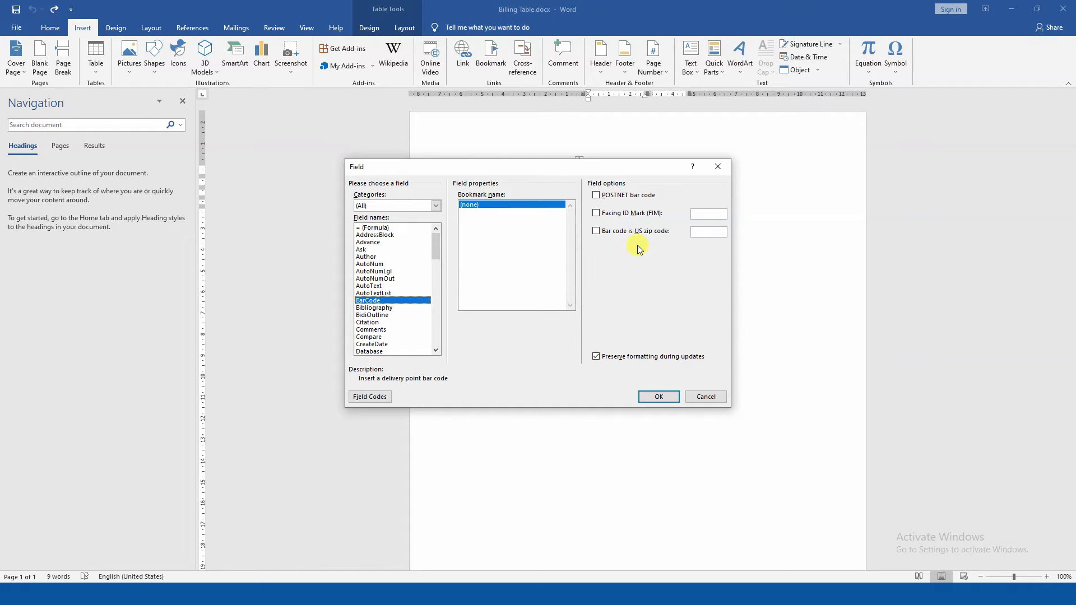
{"action": "key", "text": "Down"}
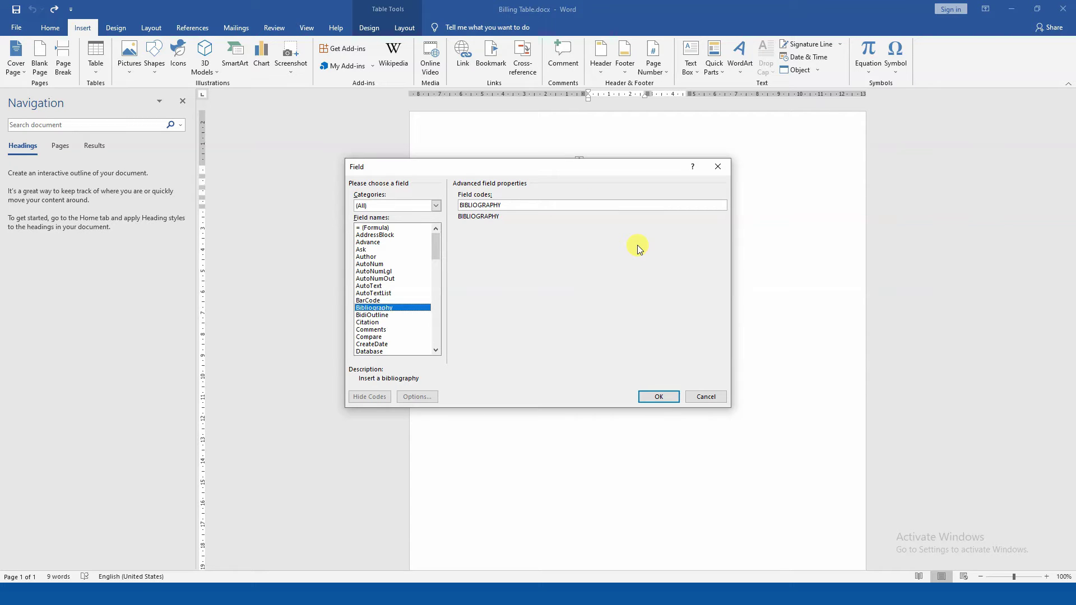
{"action": "key", "text": "Down"}
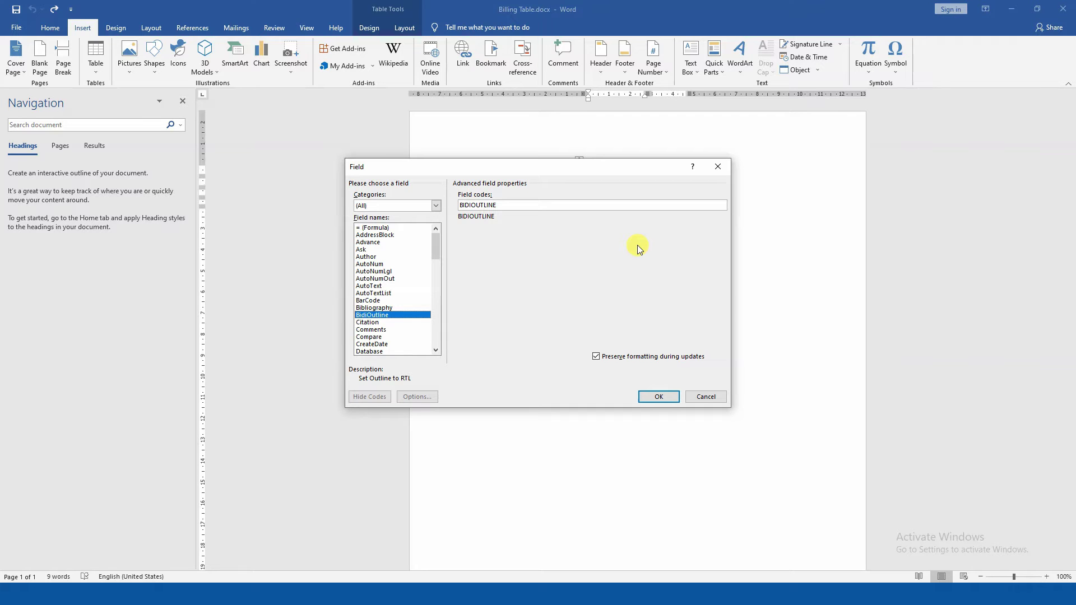
{"action": "key", "text": "Down"}
{"action": "key", "text": "Down"}
{"action": "key", "text": "Down"}
{"action": "key", "text": "Down"}
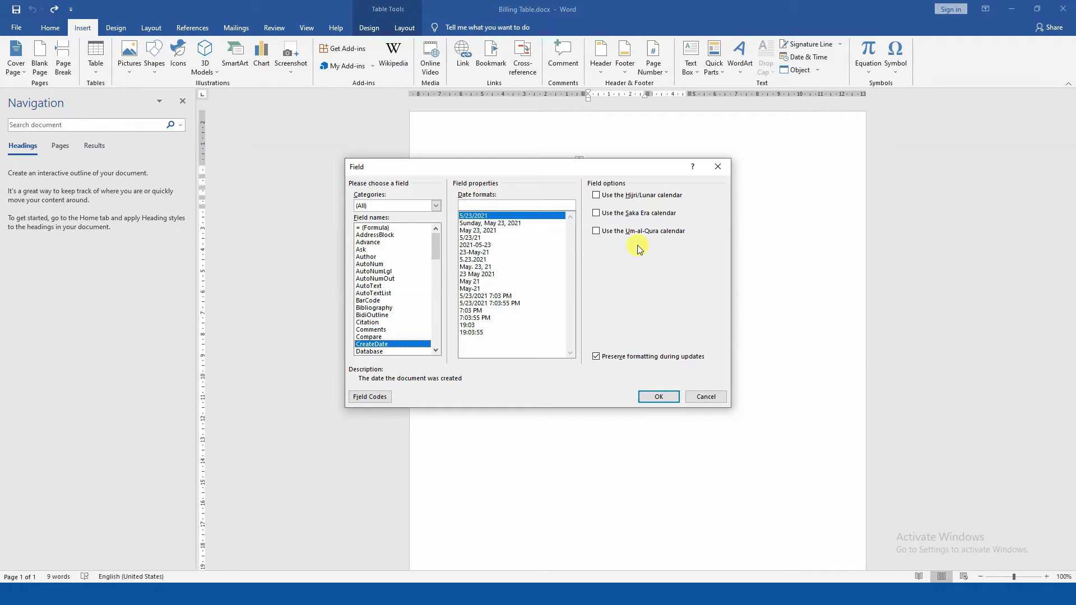
{"action": "key", "text": "Down"}
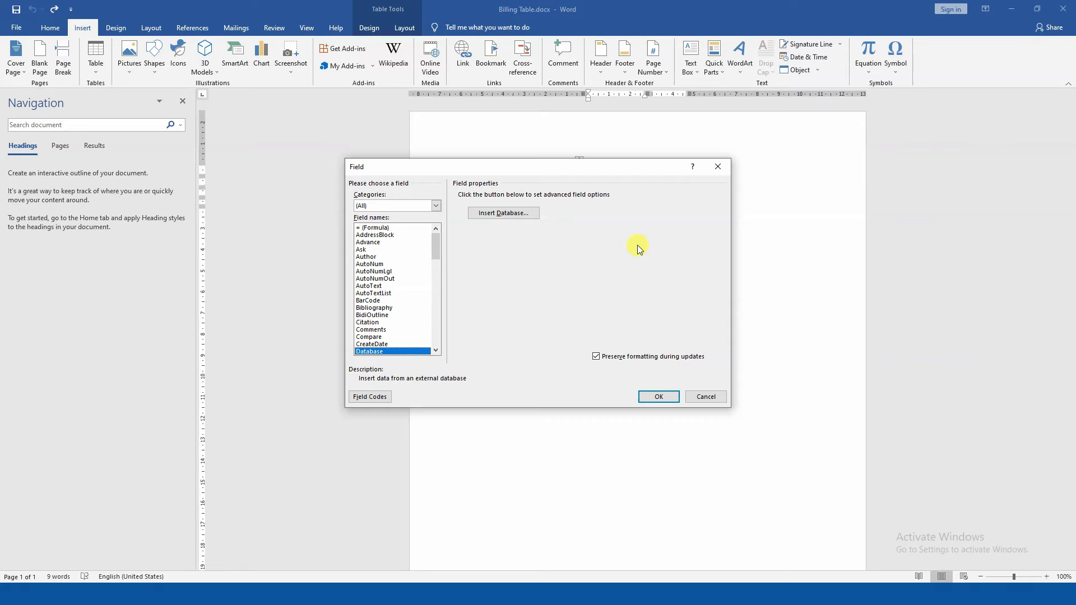
{"action": "key", "text": "Down"}
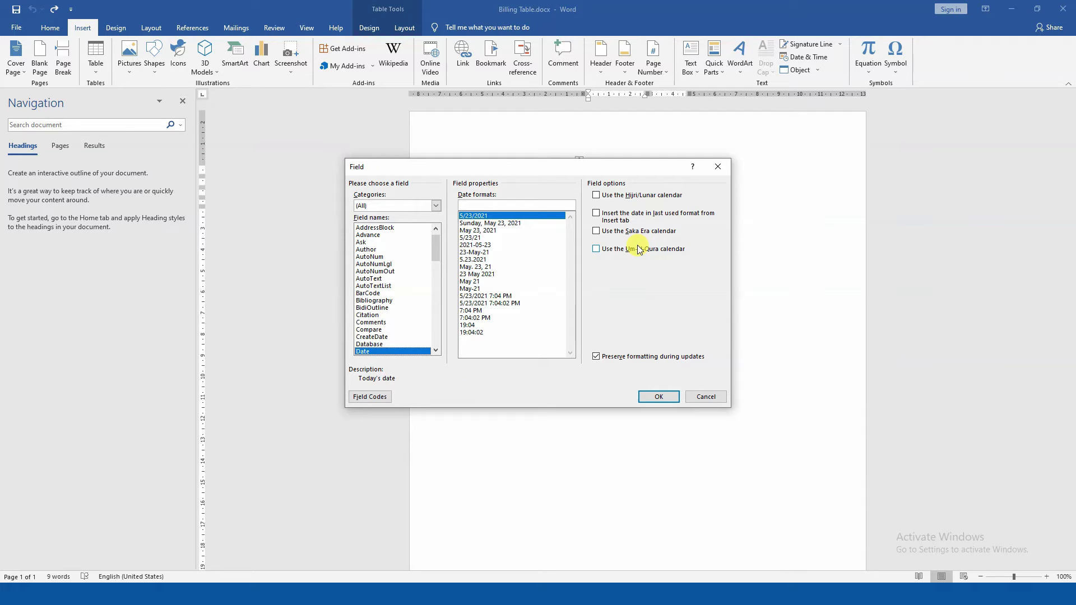
{"action": "key", "text": "Down"}
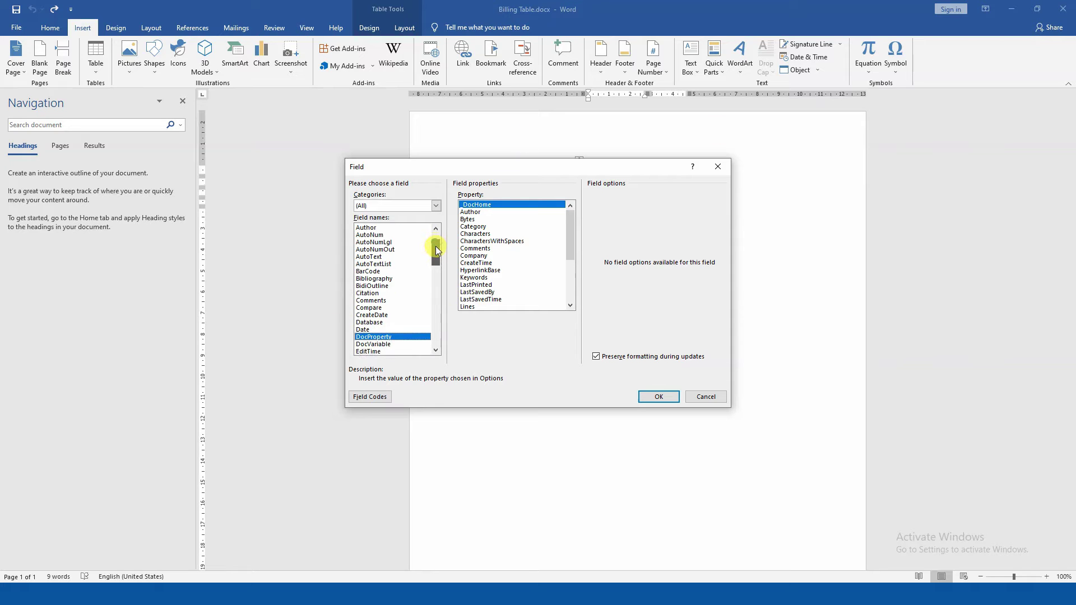
Examine the properties and options of the field types from DocVariable through Hyperlink.
{"action": "left_click_drag", "start_coordinate": [435, 246], "coordinate": [436, 261]}
{"action": "left_click", "coordinate": [377, 264]}
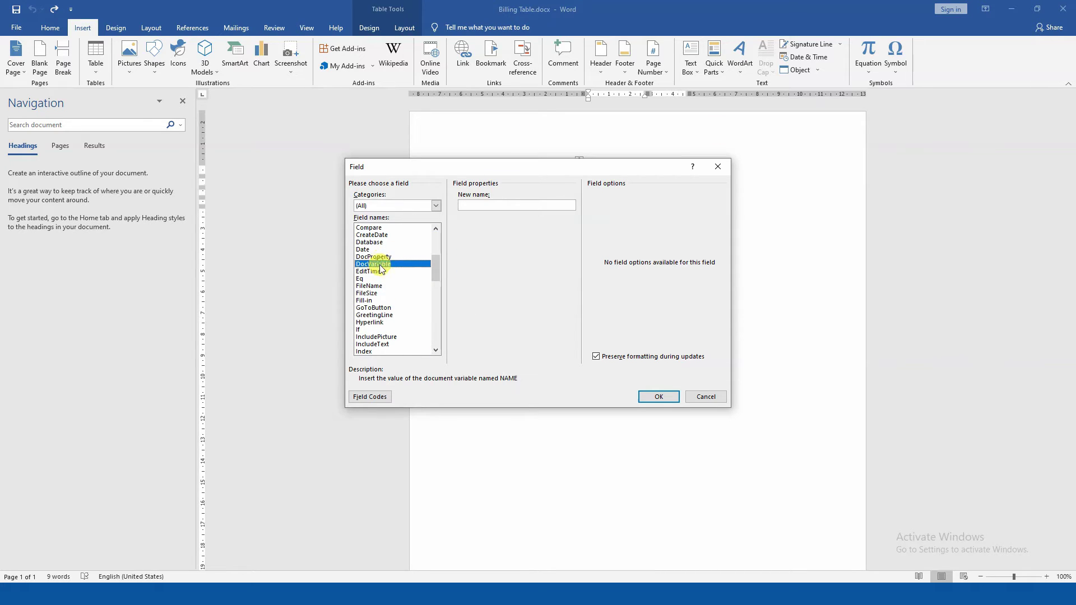
{"action": "left_click", "coordinate": [377, 272]}
{"action": "left_click", "coordinate": [377, 278]}
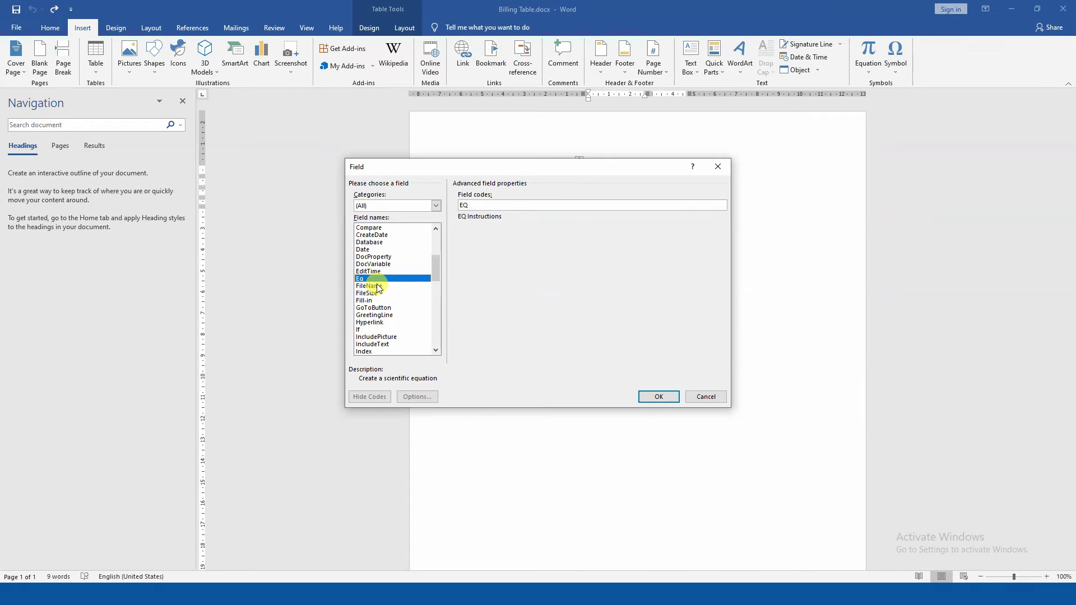
{"action": "left_click", "coordinate": [377, 286]}
{"action": "left_click", "coordinate": [381, 293]}
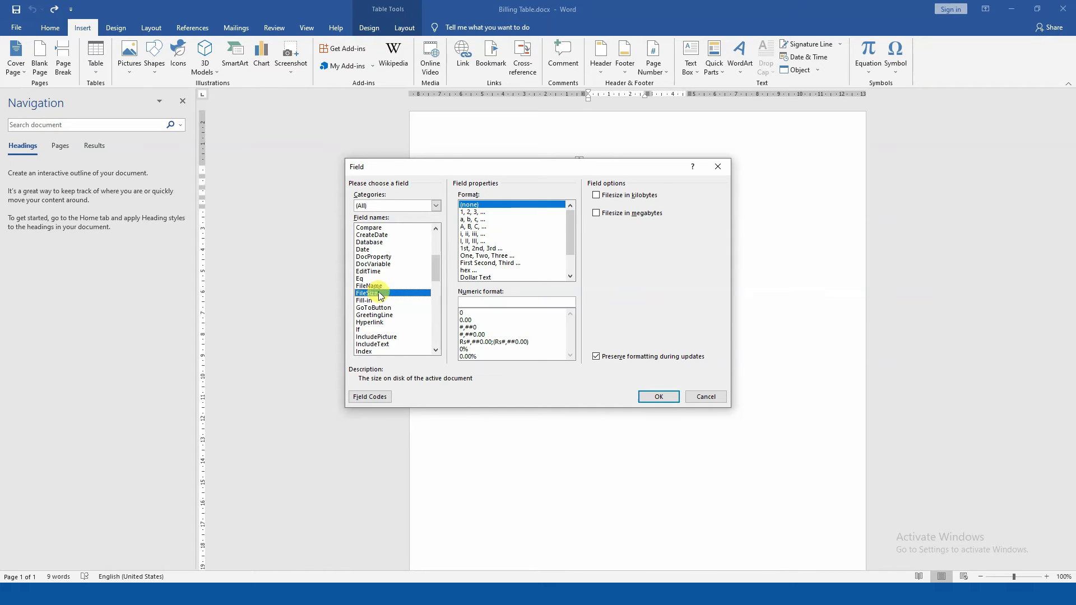
{"action": "left_click", "coordinate": [383, 301]}
{"action": "left_click", "coordinate": [387, 308]}
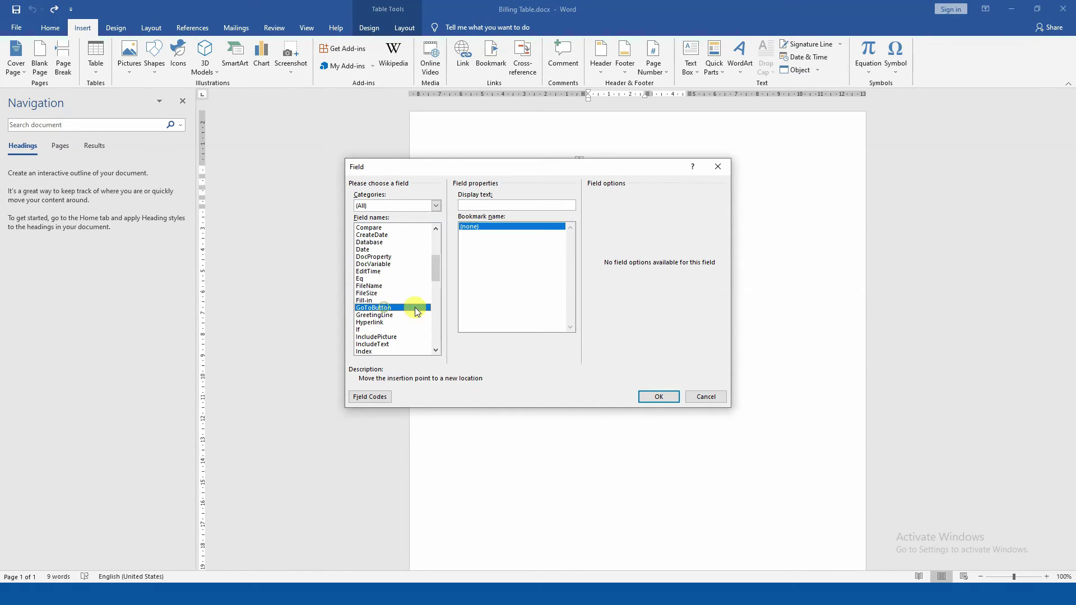
{"action": "left_click", "coordinate": [388, 315]}
{"action": "left_click", "coordinate": [393, 322]}
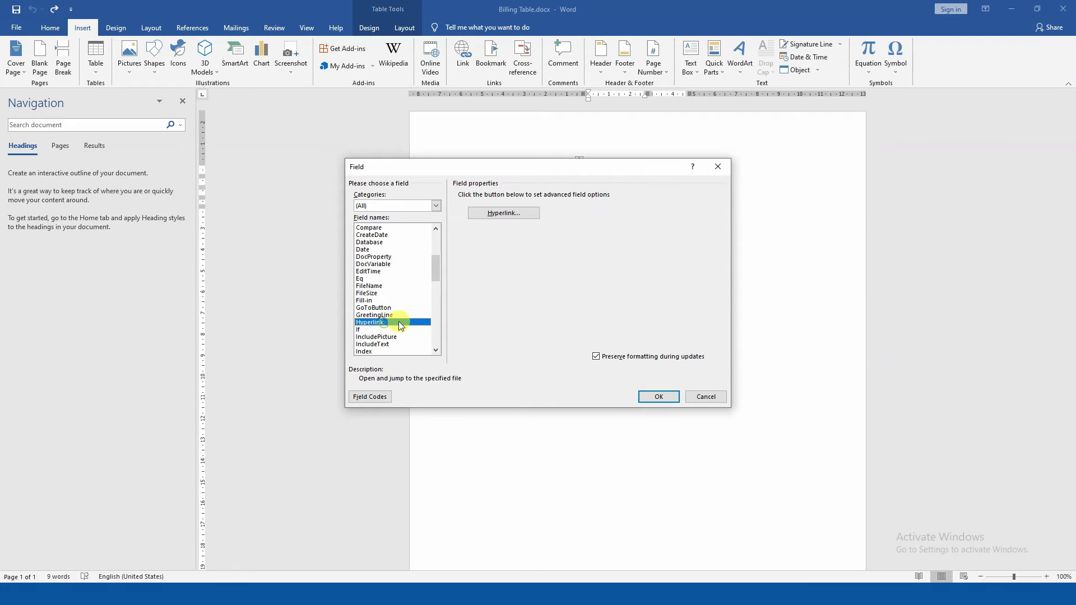
Try inserting a GoToButton field with its default settings at the start of the table, and undo it.
{"action": "left_click", "coordinate": [390, 308]}
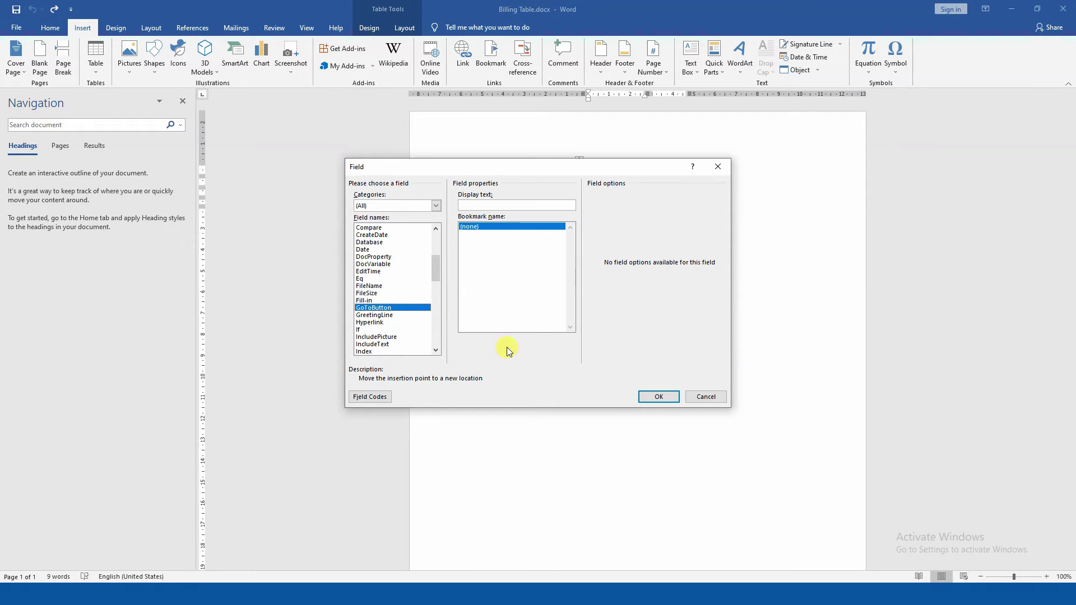
{"action": "left_click", "coordinate": [650, 397]}
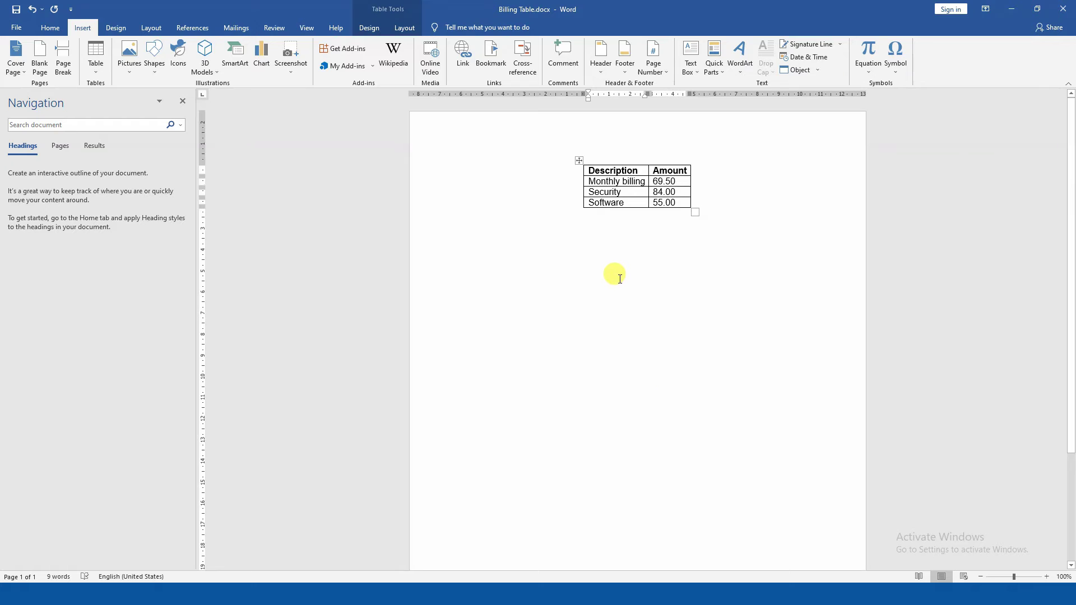
{"action": "key", "text": "ctrl+z"}
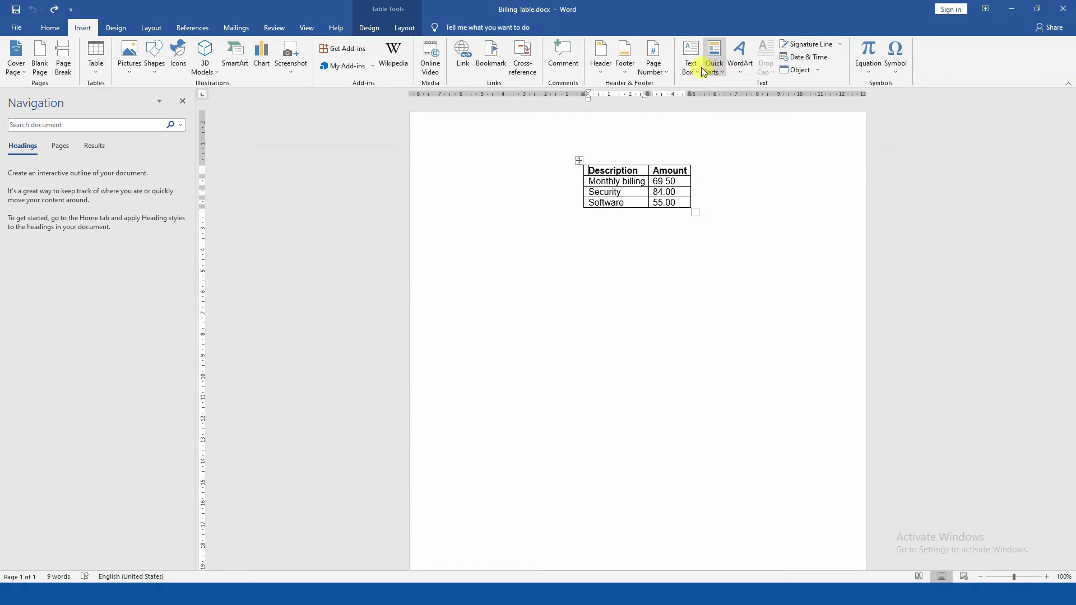
Reopen the Field dialog and examine the settings of the NumChars, Quote, RD and Print field types.
{"action": "left_click", "coordinate": [746, 63]}
{"action": "left_click", "coordinate": [714, 63]}
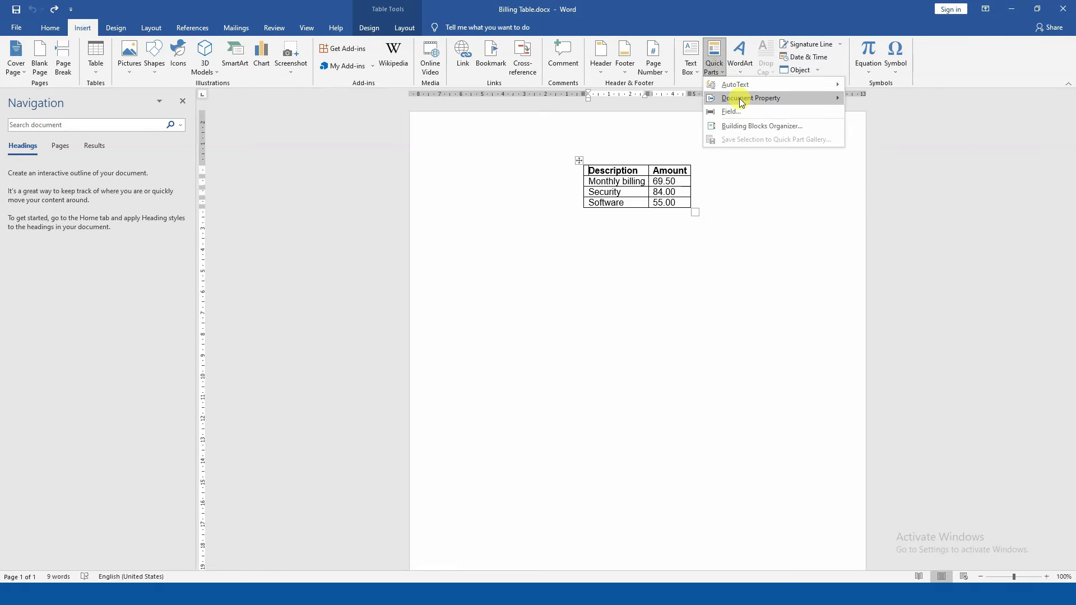
{"action": "left_click", "coordinate": [742, 112]}
{"action": "left_click_drag", "start_coordinate": [436, 252], "coordinate": [462, 308]}
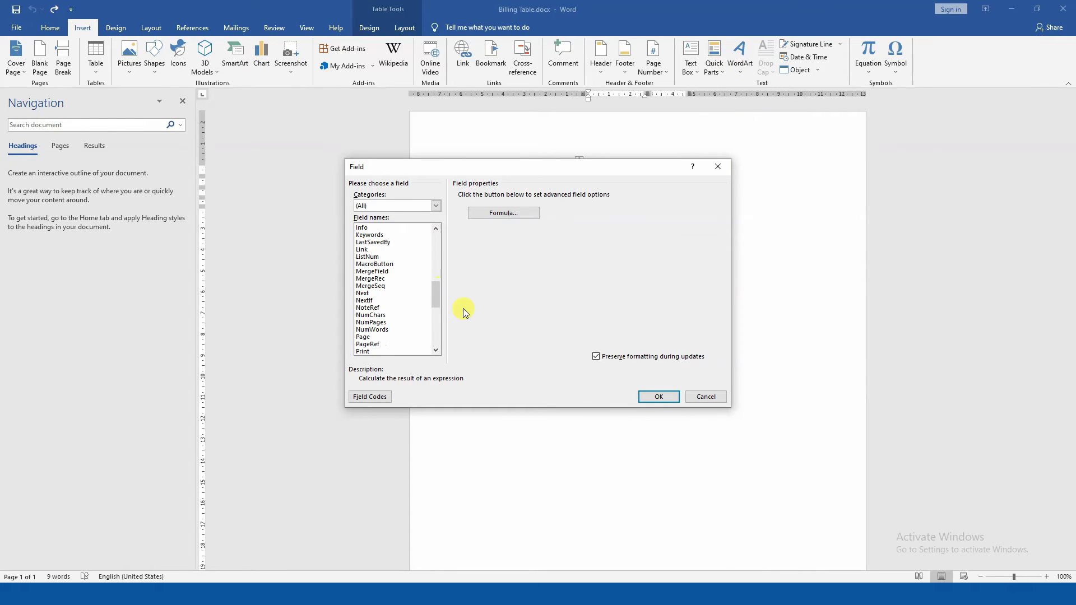
{"action": "left_click", "coordinate": [375, 315]}
{"action": "scroll", "coordinate": [374, 316], "scroll_direction": "down", "scroll_amount": 3}
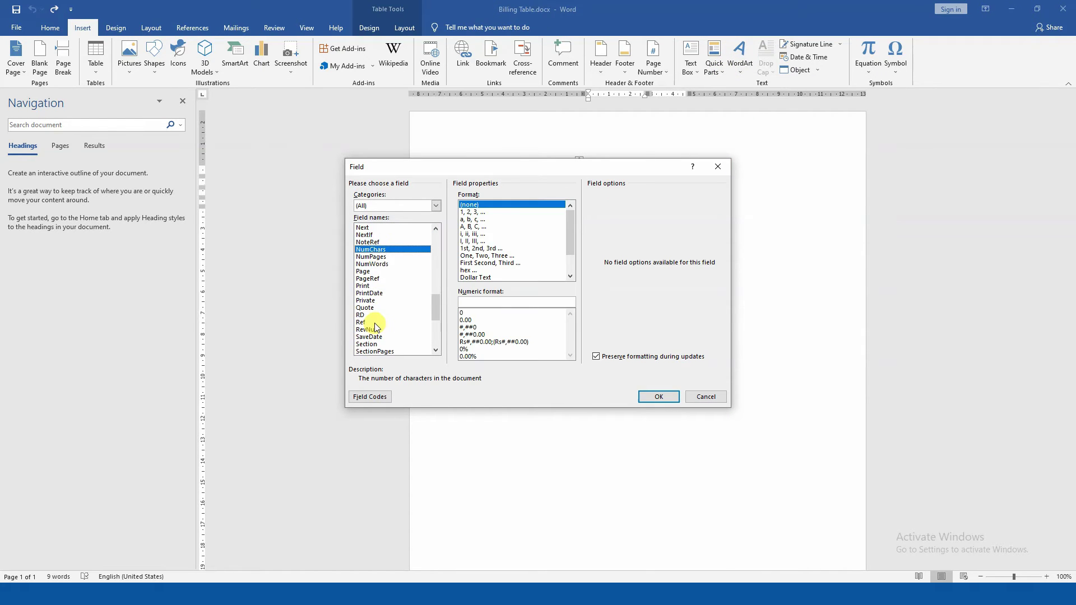
{"action": "left_click", "coordinate": [372, 308]}
{"action": "left_click", "coordinate": [372, 315]}
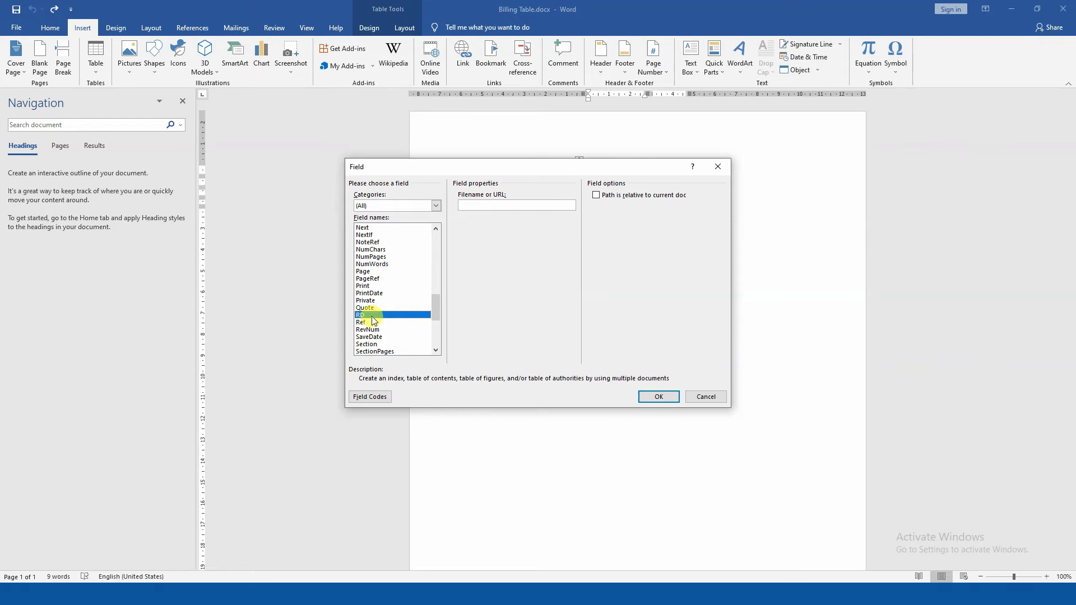
{"action": "left_click", "coordinate": [374, 287]}
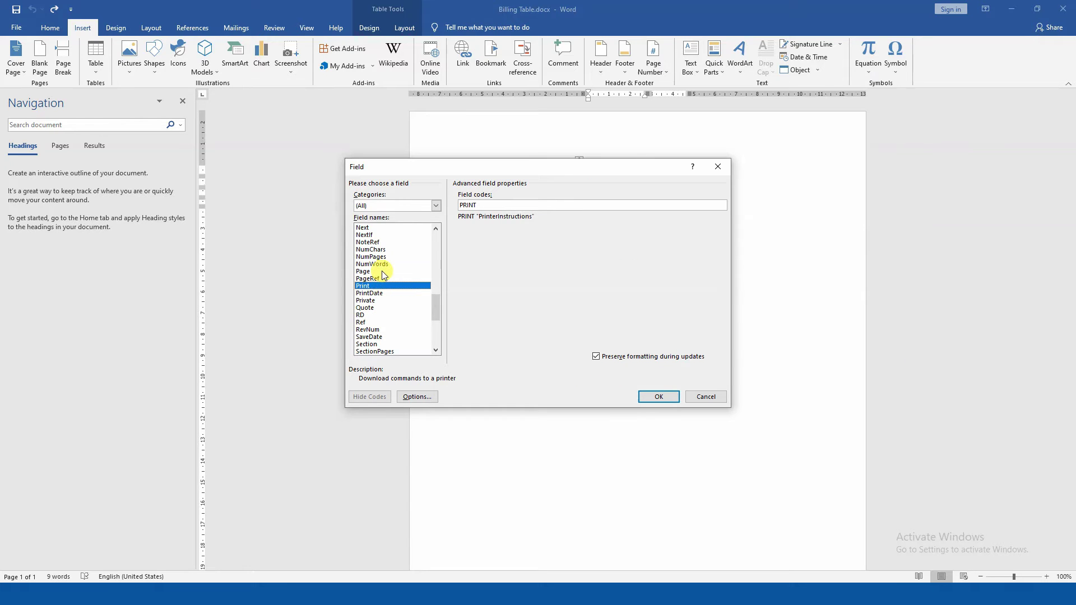
Examine the SectionPages, UserAddress, UserInitials, UserName and XE field types, and close the dialog without inserting a field.
{"action": "scroll", "coordinate": [386, 283], "scroll_direction": "down", "scroll_amount": 3}
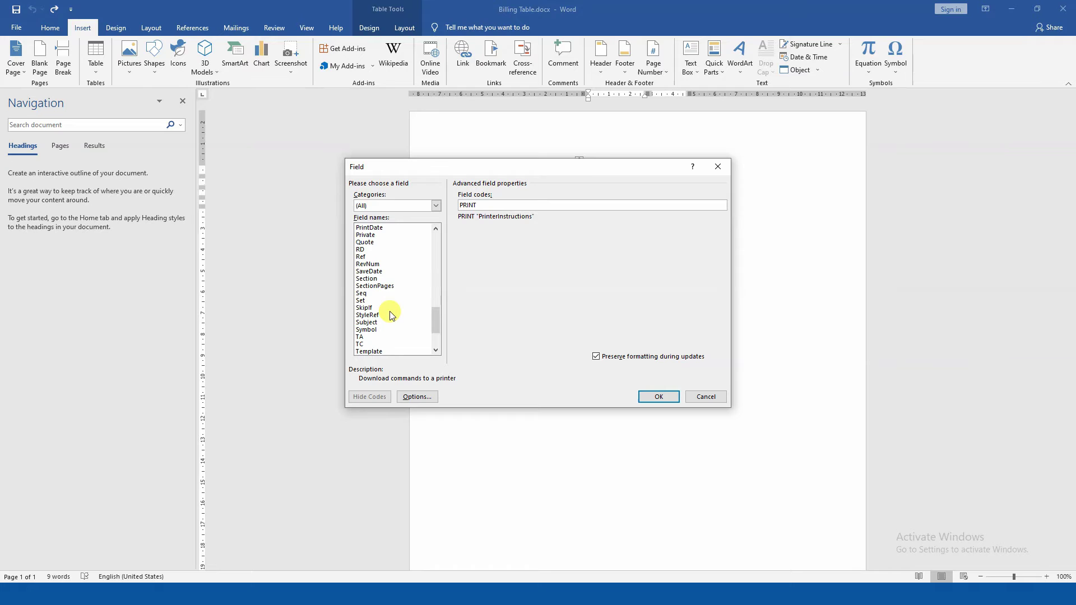
{"action": "left_click", "coordinate": [387, 287]}
{"action": "scroll", "coordinate": [392, 320], "scroll_direction": "down", "scroll_amount": 3}
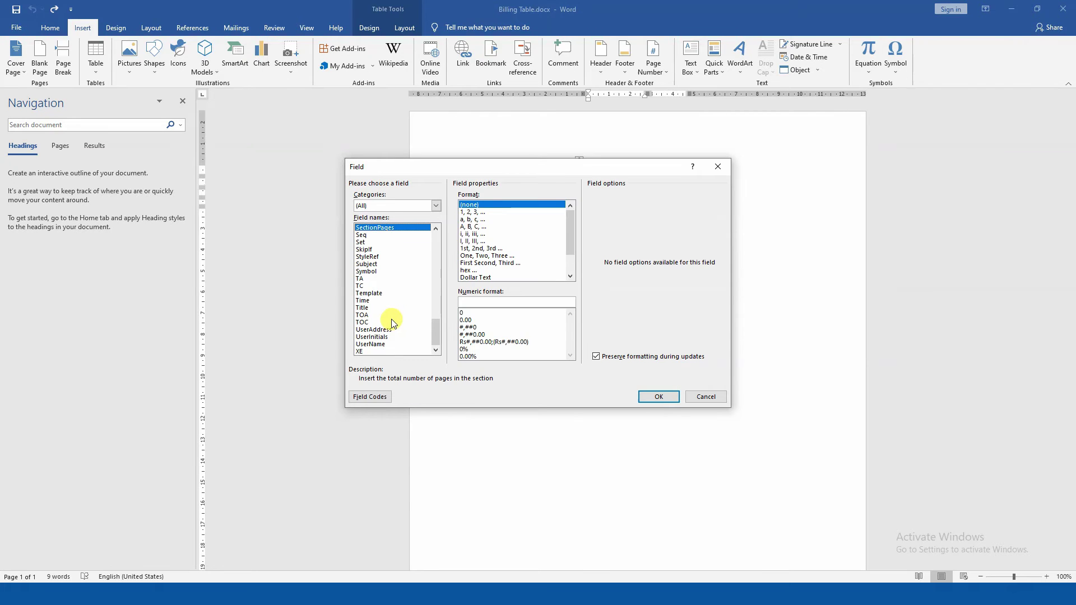
{"action": "left_click", "coordinate": [390, 329]}
{"action": "left_click", "coordinate": [392, 339]}
{"action": "left_click", "coordinate": [387, 346]}
{"action": "left_click", "coordinate": [392, 351]}
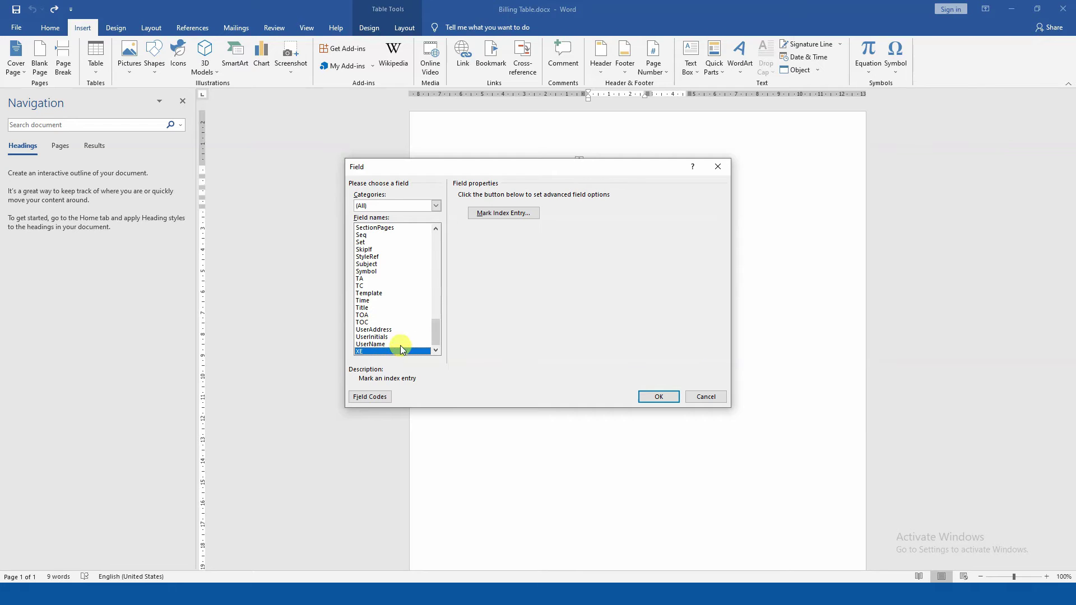
{"action": "left_click", "coordinate": [711, 396]}
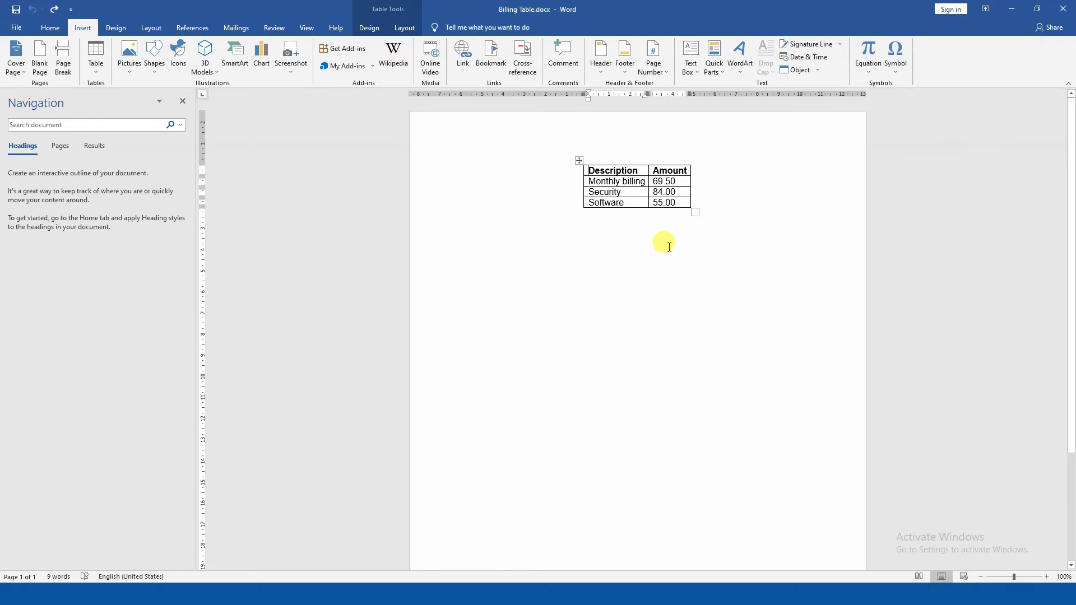
Try adding a new row below the Software row of the billing table, and undo it.
{"action": "left_click", "coordinate": [678, 205]}
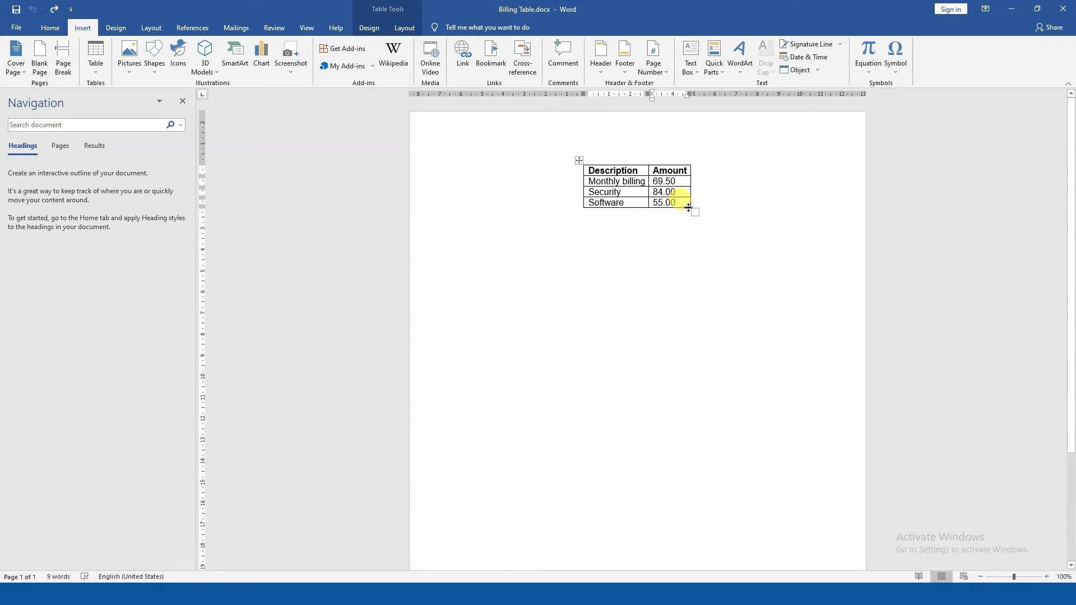
{"action": "key", "text": "Tab"}
{"action": "key", "text": "ctrl+z"}
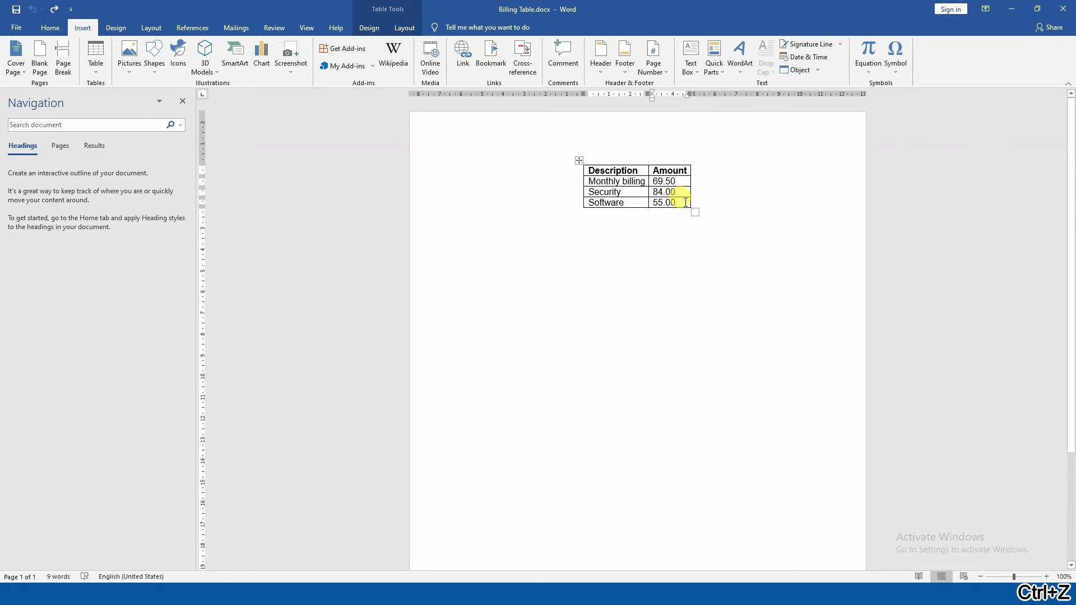
{"action": "double_click", "coordinate": [685, 200]}
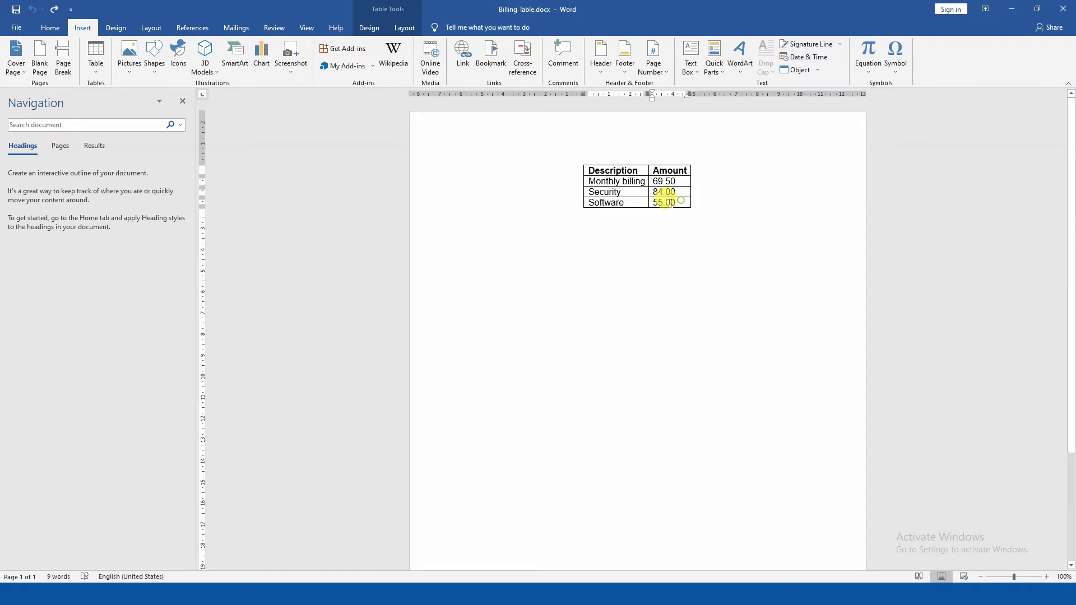
{"action": "key", "text": "Tab"}
{"action": "key", "text": "ctrl+z"}
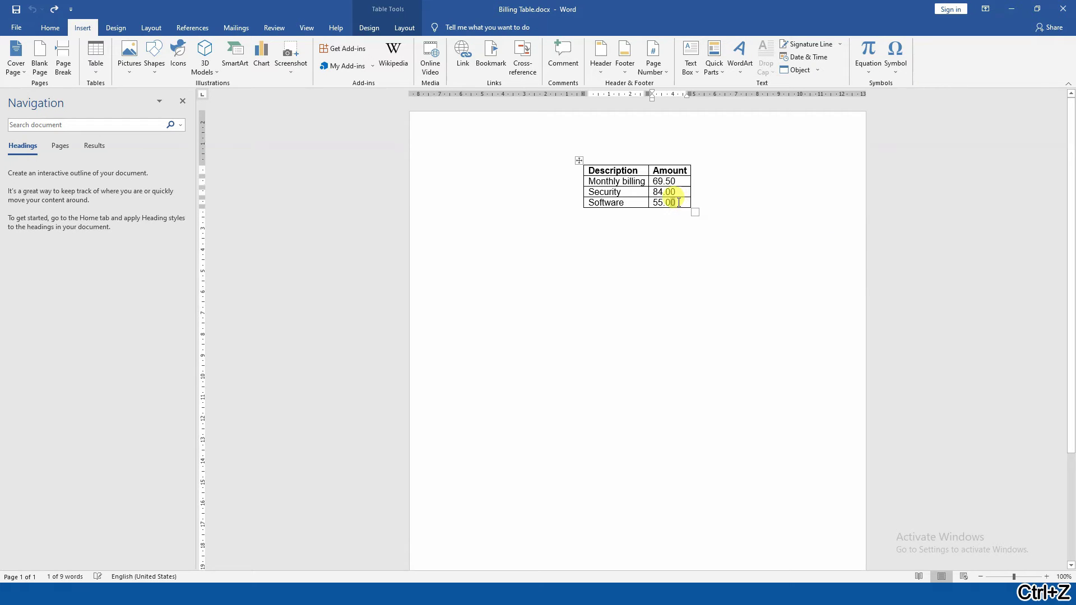
Insert a new row below the Software row of the billing table and enter "Total" in its Description cell.
{"action": "right_click", "coordinate": [683, 202]}
{"action": "left_click", "coordinate": [748, 310]}
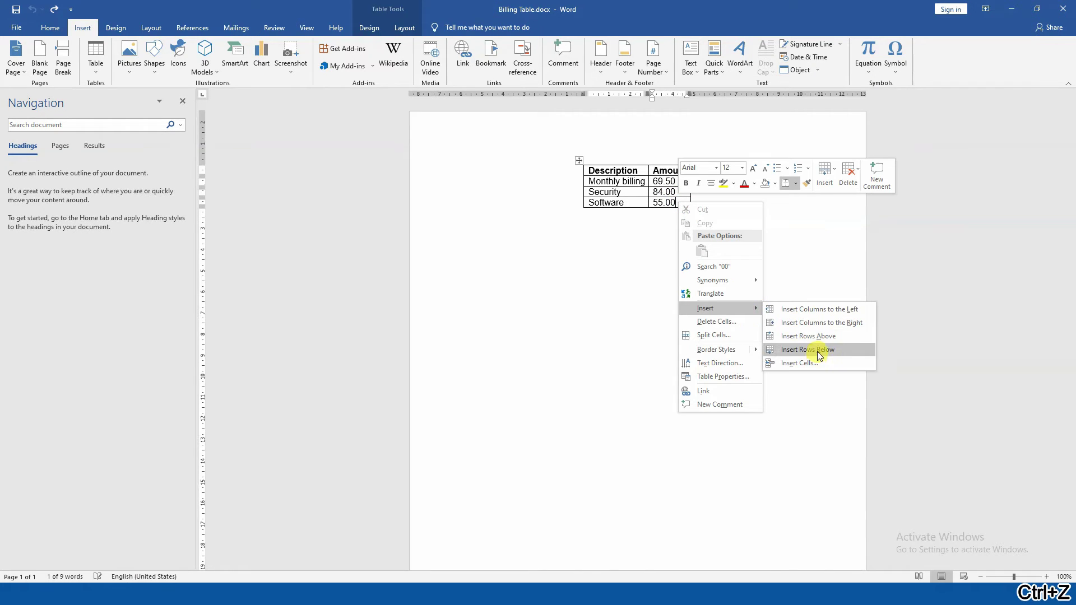
{"action": "left_click", "coordinate": [817, 349]}
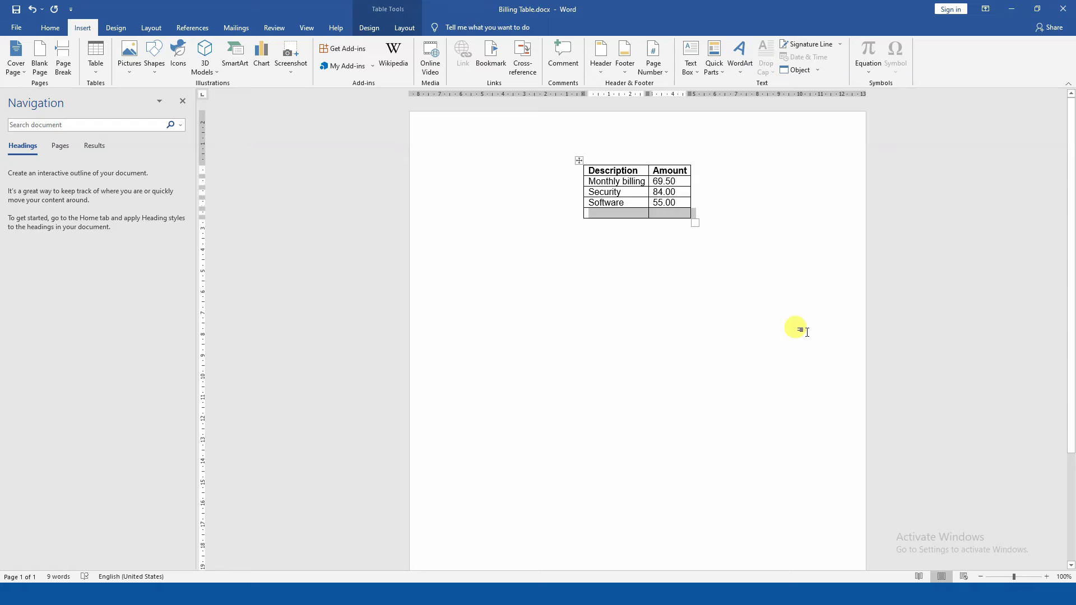
{"action": "left_click", "coordinate": [623, 213]}
{"action": "type", "text": "T"}
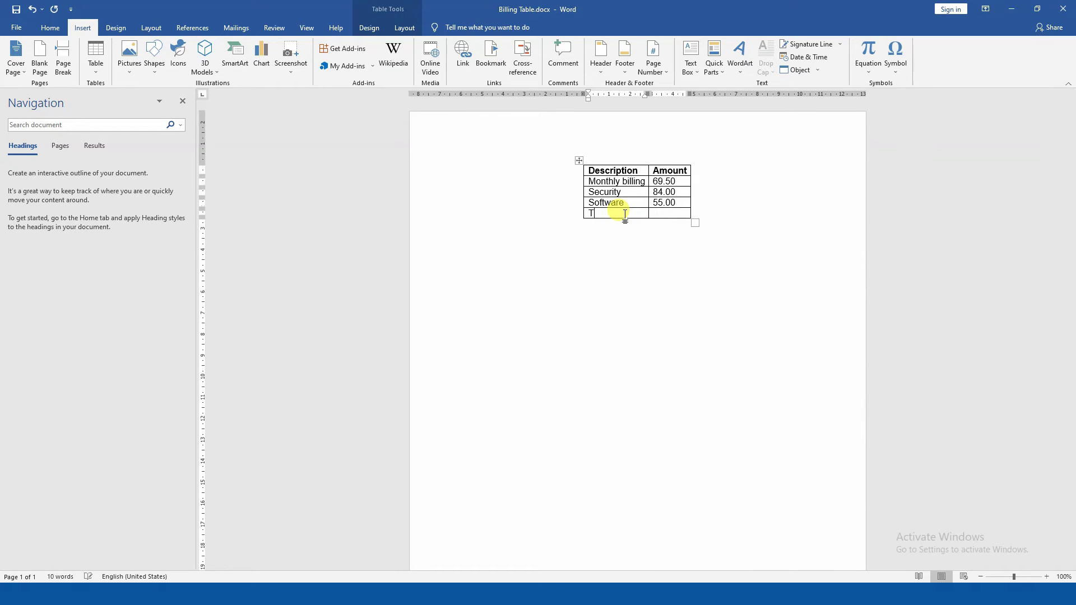
{"action": "type", "text": "otal"}
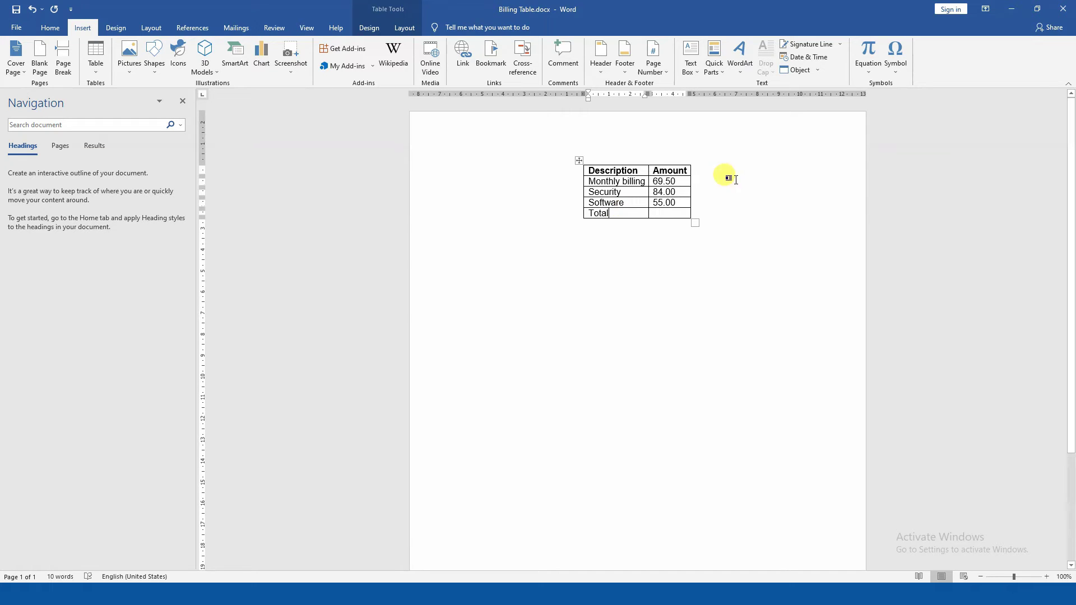
Center the "Total" label in its table cell and make it bold.
{"action": "left_click_drag", "start_coordinate": [621, 214], "coordinate": [579, 211]}
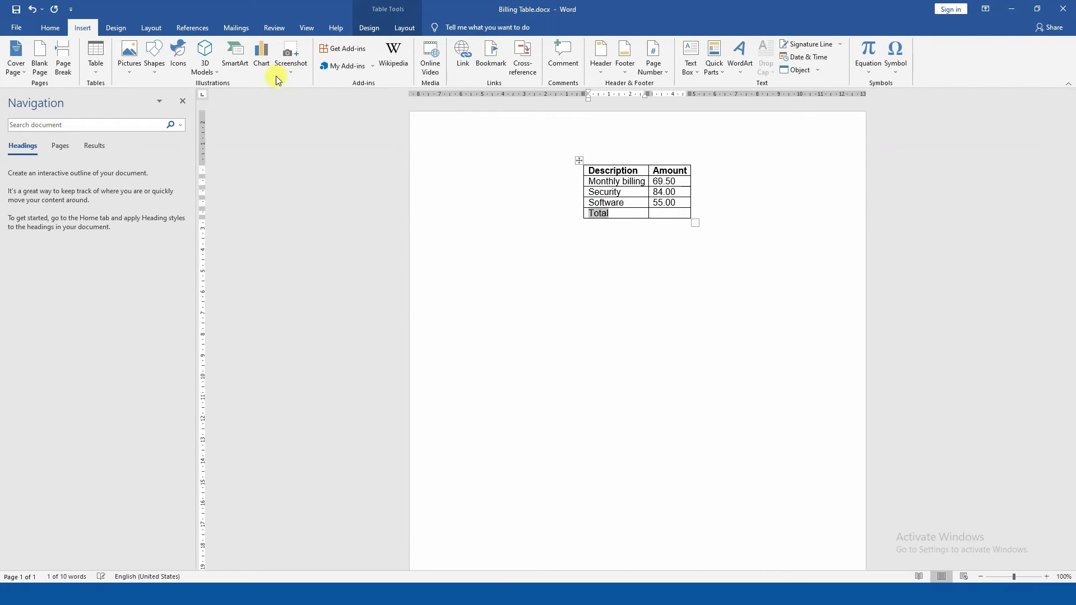
{"action": "left_click", "coordinate": [671, 213]}
{"action": "mouse_move", "coordinate": [623, 212]}
{"action": "left_mouse_down"}
{"action": "mouse_move", "coordinate": [598, 198]}
{"action": "mouse_move", "coordinate": [606, 208]}
{"action": "mouse_move", "coordinate": [650, 201]}
{"action": "mouse_move", "coordinate": [613, 204]}
{"action": "mouse_move", "coordinate": [616, 213]}
{"action": "left_mouse_up"}
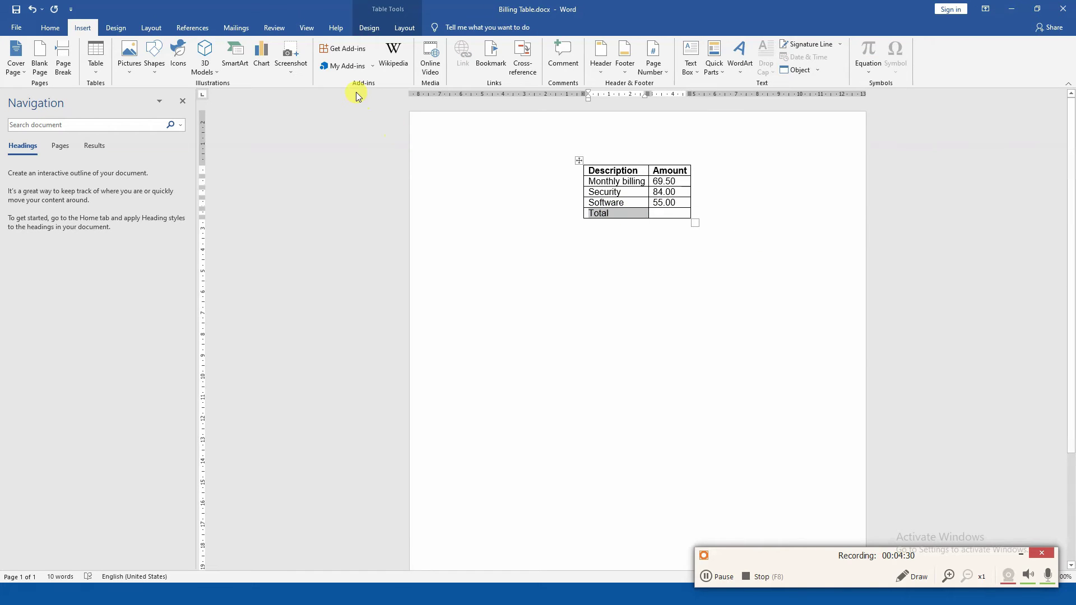
{"action": "left_click", "coordinate": [50, 27]}
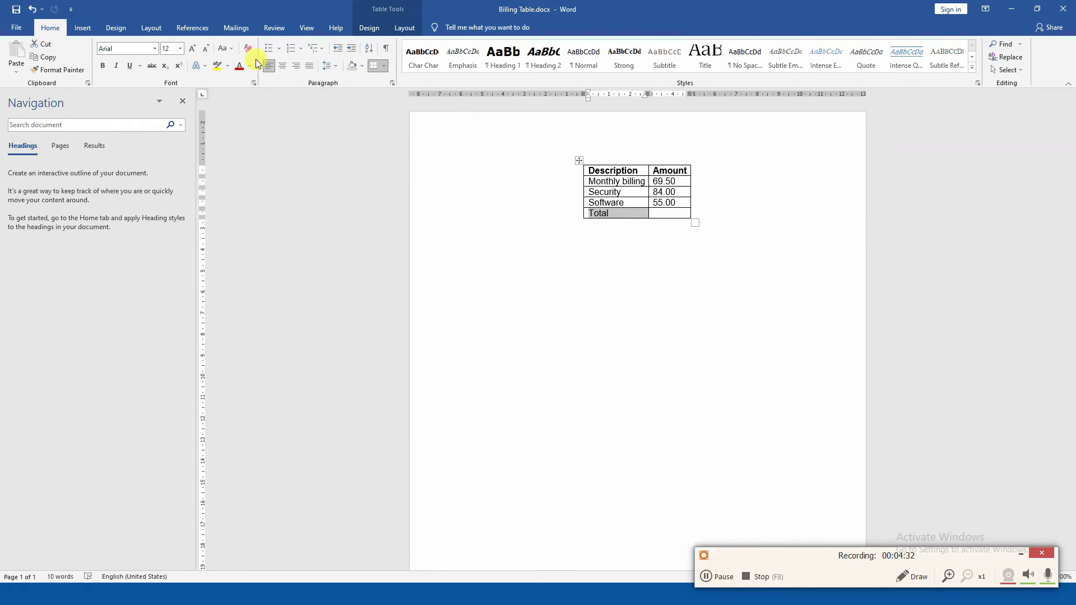
{"action": "key", "text": "ctrl+e"}
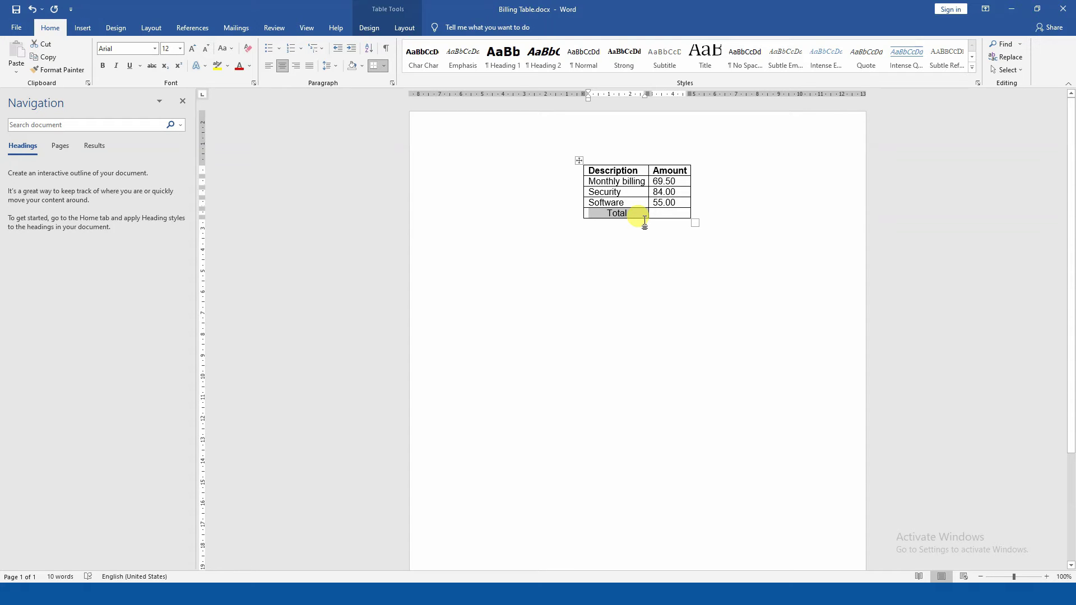
{"action": "key", "text": "ctrl+b"}
Start a Formula field in the empty Amount cell of the Total row and open its advanced formula options.
{"action": "key", "text": "Tab"}
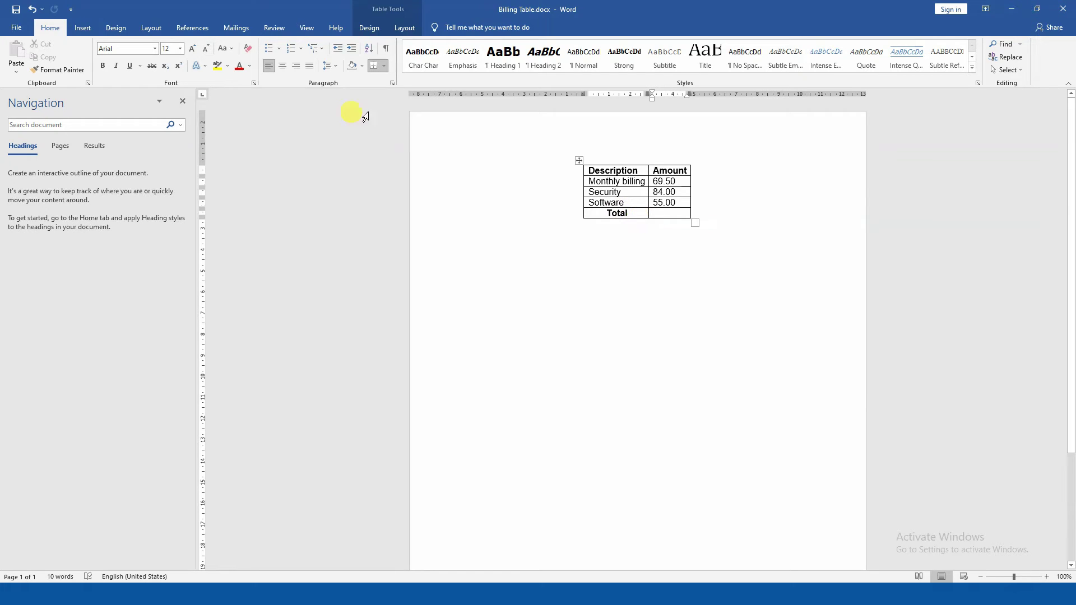
{"action": "left_click", "coordinate": [101, 27]}
{"action": "left_click", "coordinate": [83, 28]}
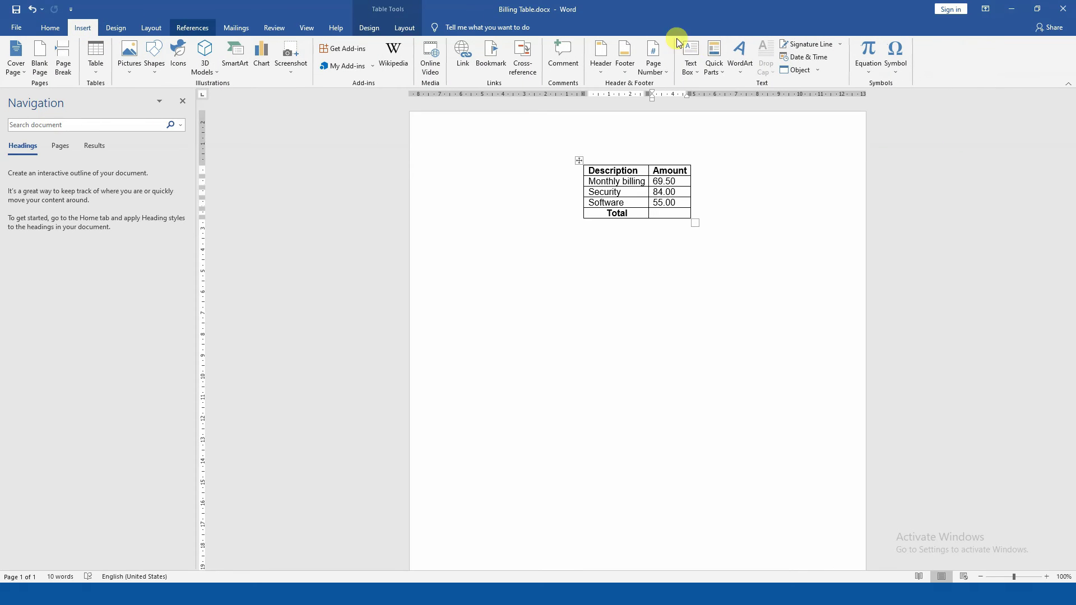
{"action": "left_click", "coordinate": [710, 73]}
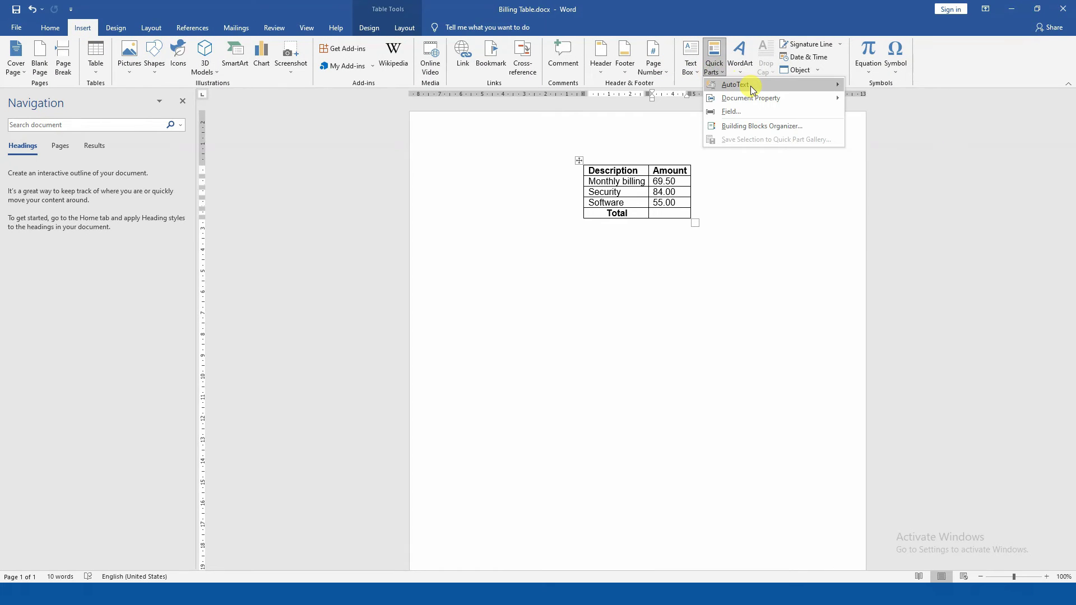
{"action": "mouse_move", "coordinate": [754, 86]}
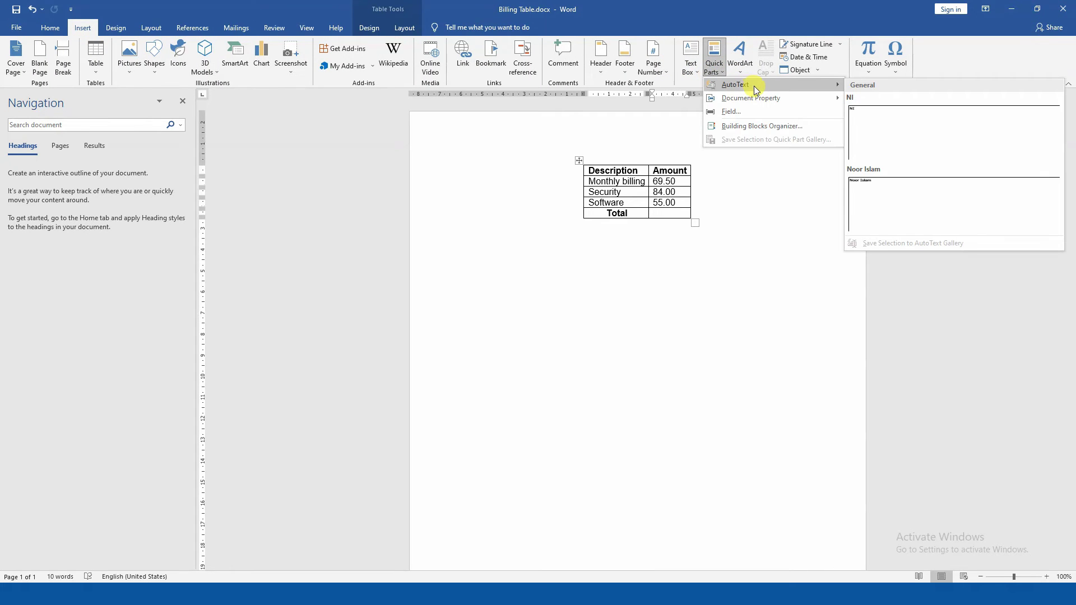
{"action": "left_click", "coordinate": [805, 112]}
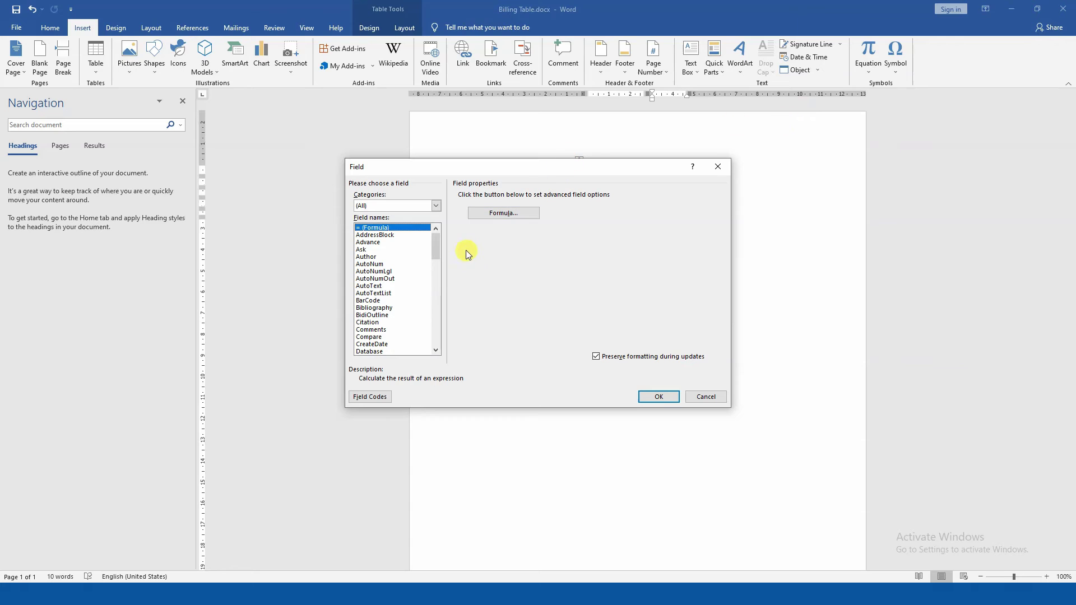
{"action": "left_click_drag", "start_coordinate": [442, 244], "coordinate": [445, 235]}
{"action": "left_click", "coordinate": [504, 213]}
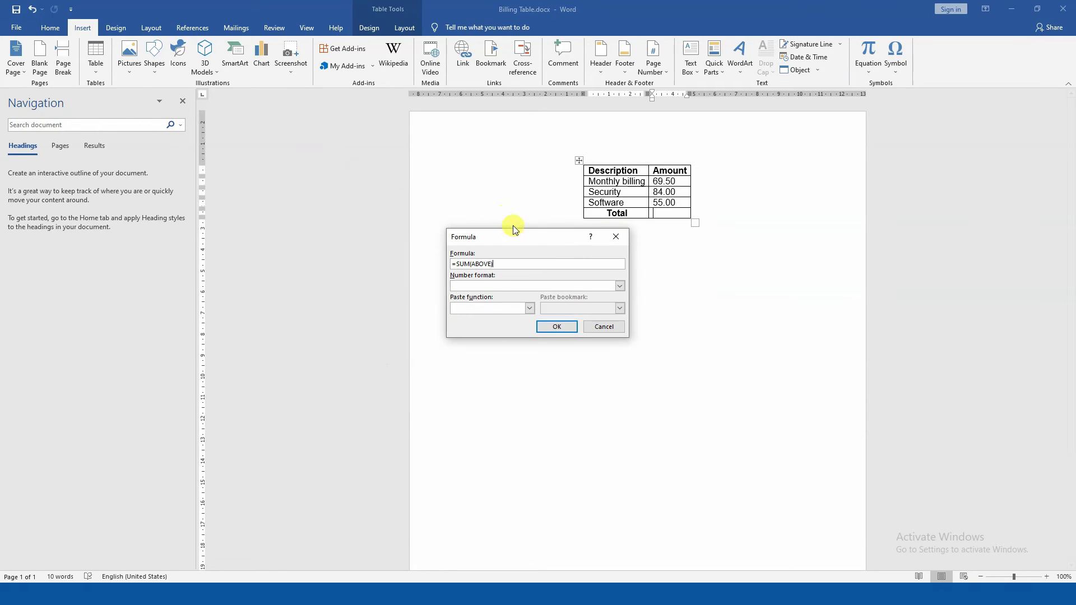
Set the formula's number format to #,##0.00 and insert =SUM(ABOVE) as the total of the Amount column.
{"action": "left_click", "coordinate": [621, 286]}
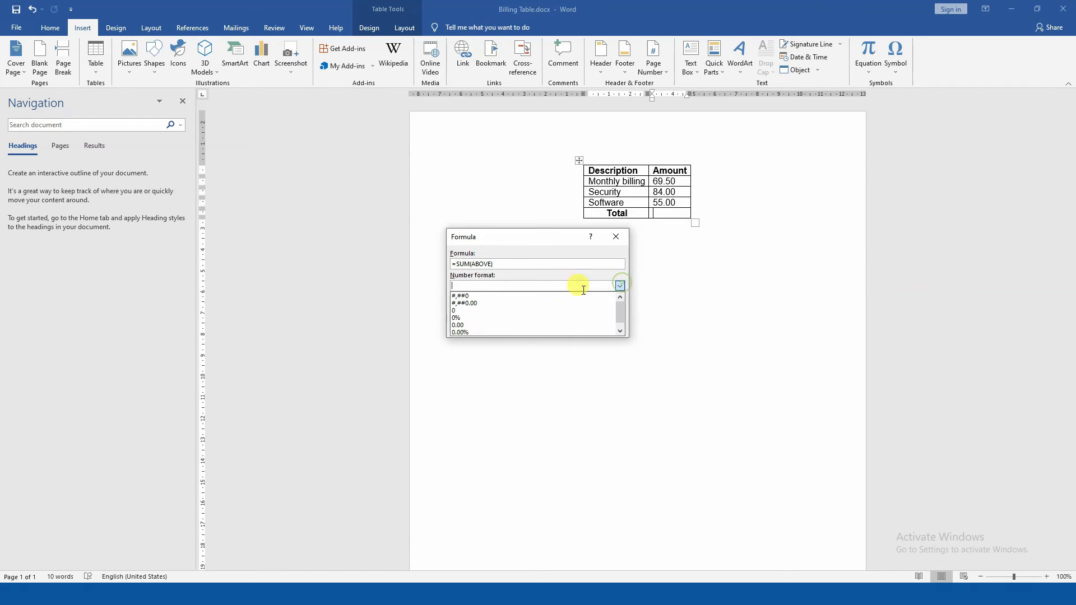
{"action": "left_click", "coordinate": [550, 309]}
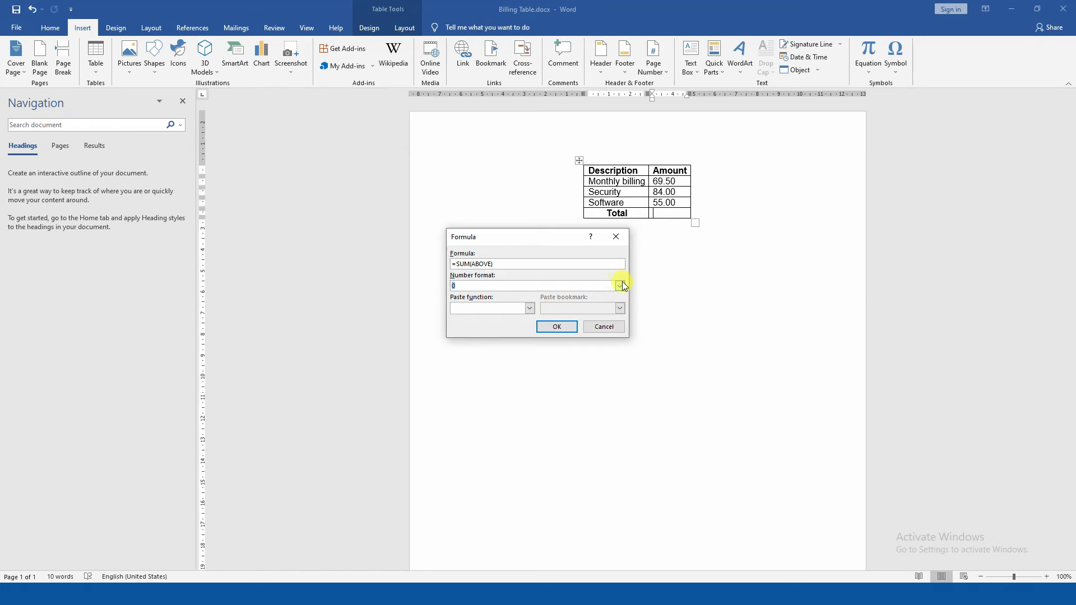
{"action": "left_click", "coordinate": [619, 286]}
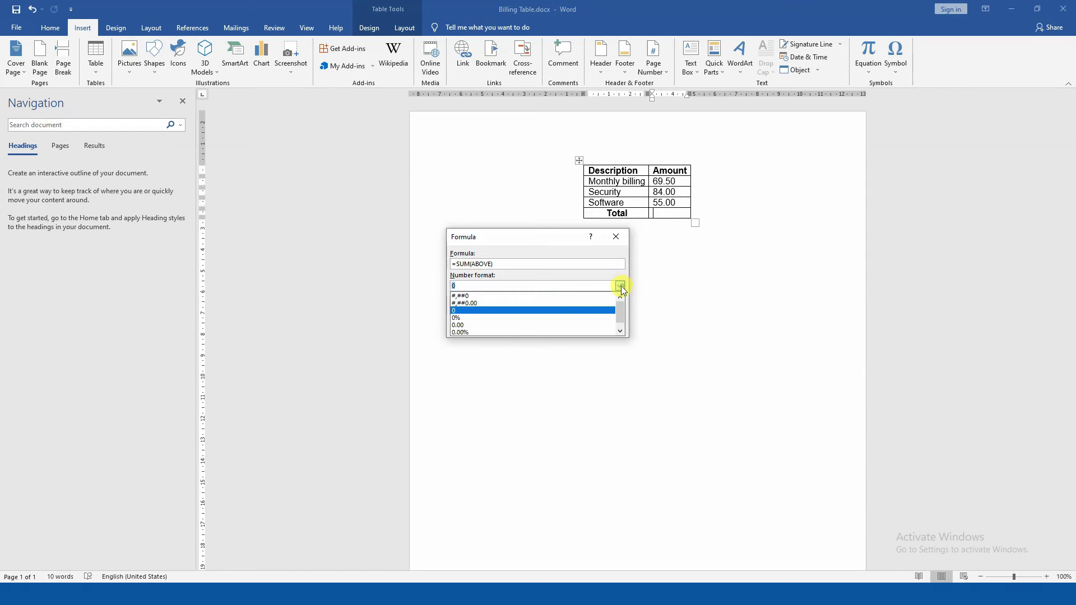
{"action": "left_click", "coordinate": [516, 301]}
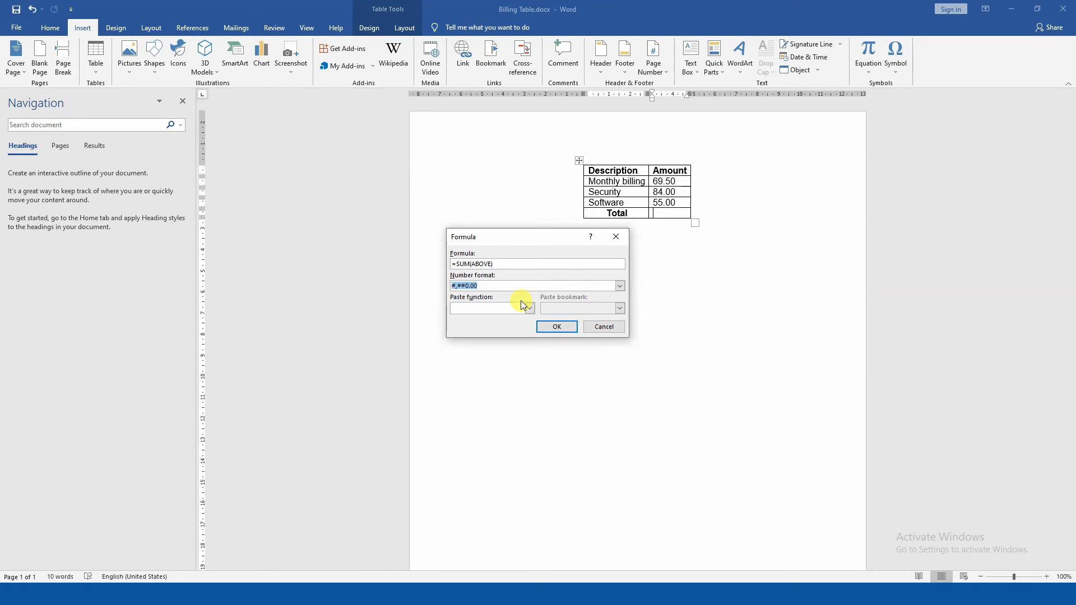
{"action": "left_click", "coordinate": [463, 286]}
{"action": "left_click", "coordinate": [558, 326]}
{"action": "left_click_drag", "start_coordinate": [663, 179], "coordinate": [679, 205]}
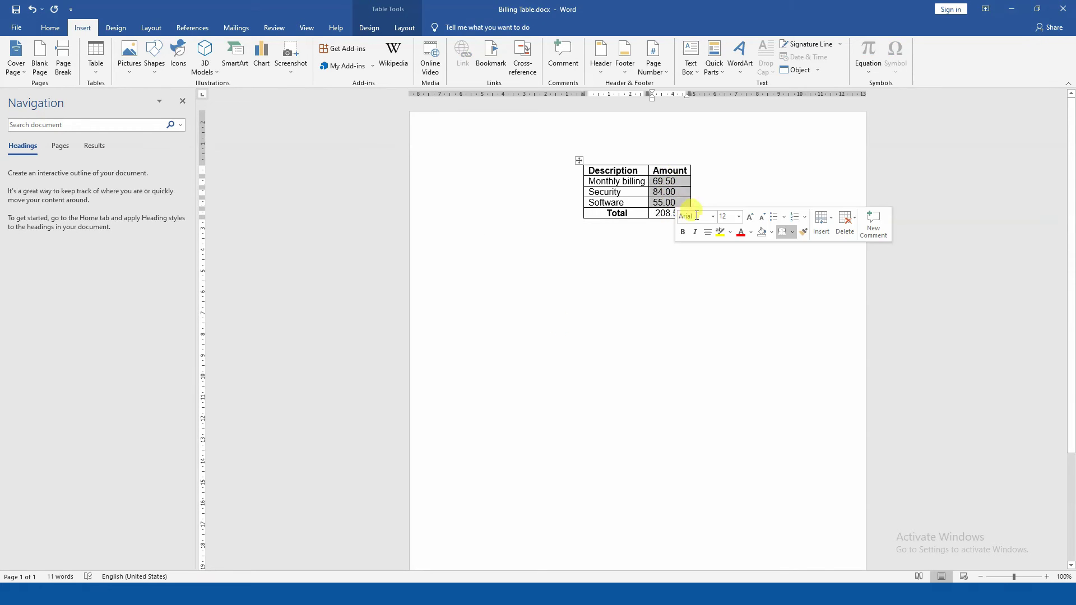
{"action": "left_click", "coordinate": [660, 214]}
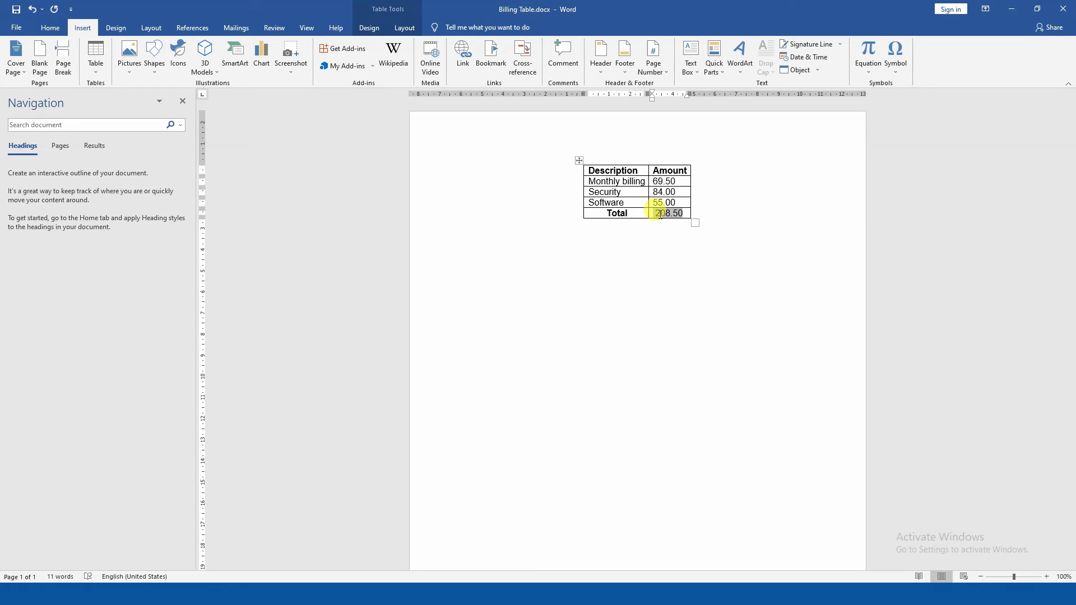
Add a new line below the billing table and enter "Last Updated:" in bold.
{"action": "left_click", "coordinate": [640, 229]}
{"action": "key", "text": "Return"}
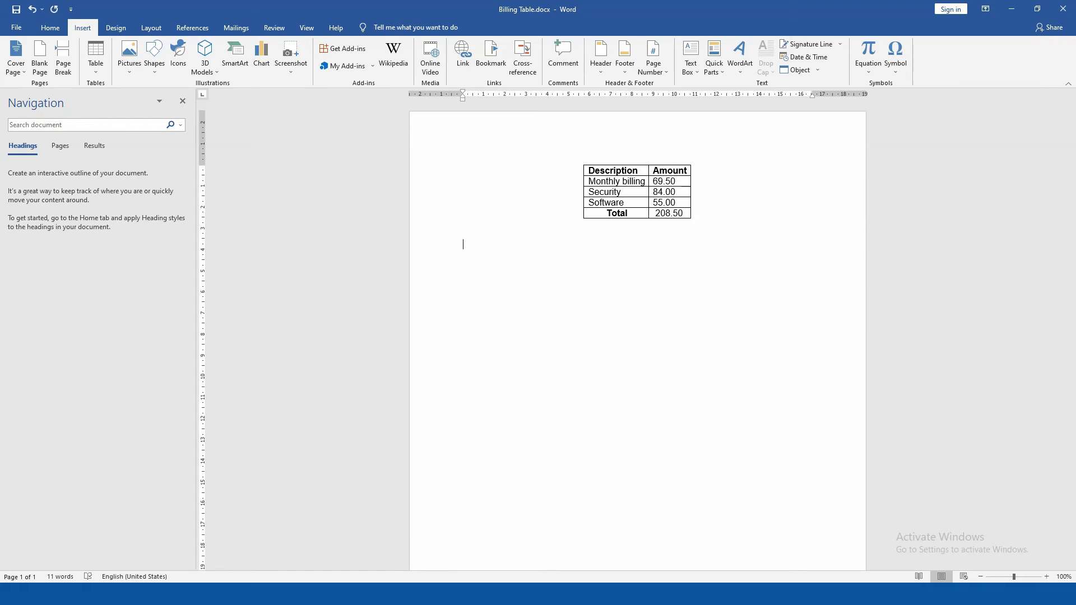
{"action": "left_click", "coordinate": [639, 227]}
{"action": "key", "text": "ctrl+b"}
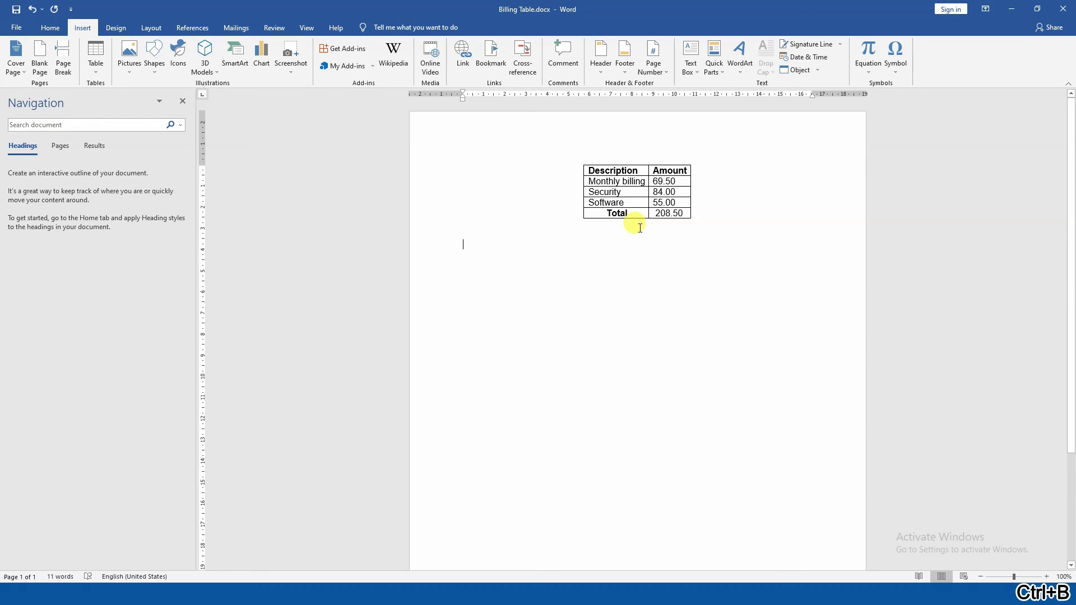
{"action": "type", "text": "Last Updated:"}
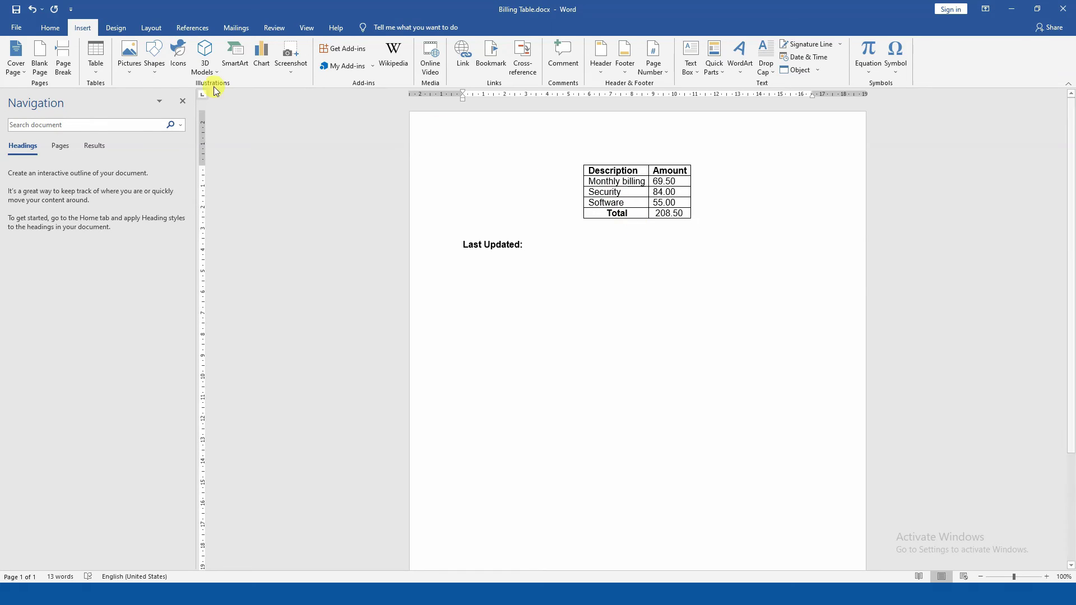
Insert a Date field after "Last Updated:" using the date format d MMMM yyyy.
{"action": "left_click", "coordinate": [719, 63]}
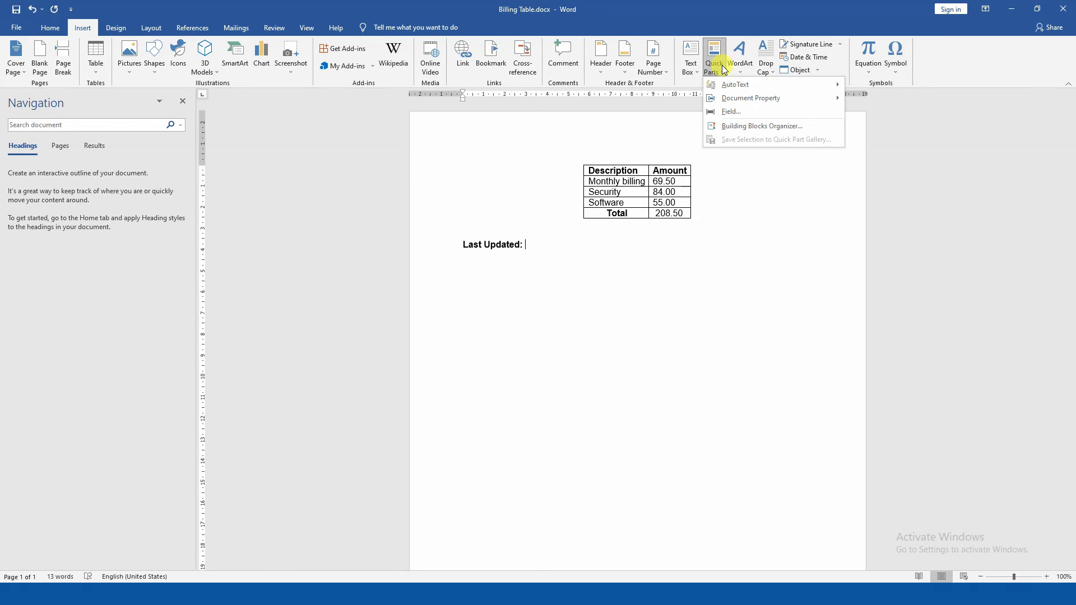
{"action": "mouse_move", "coordinate": [728, 85]}
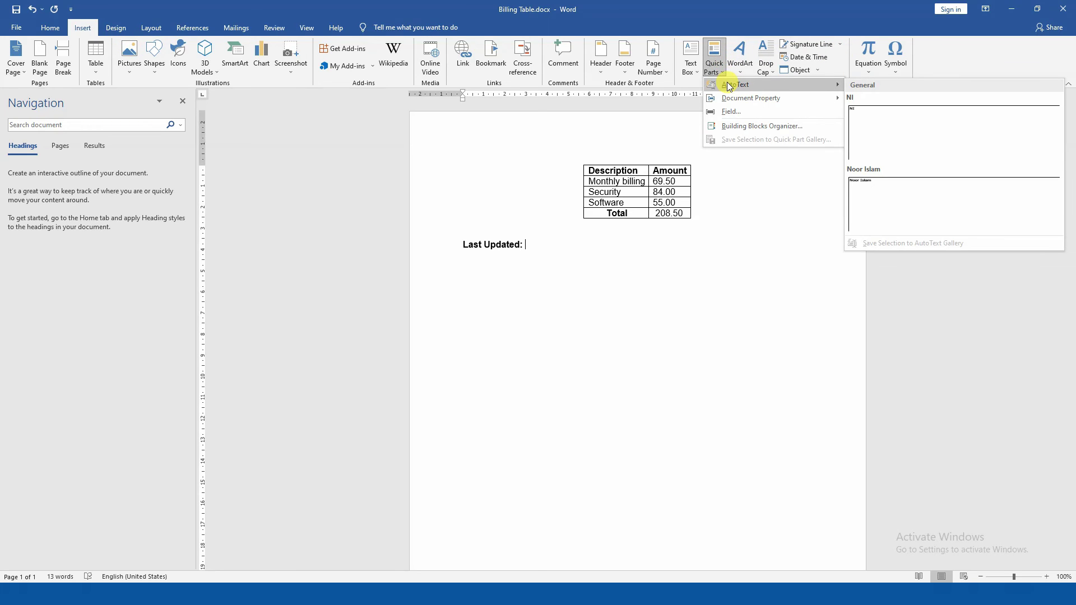
{"action": "left_click", "coordinate": [735, 112]}
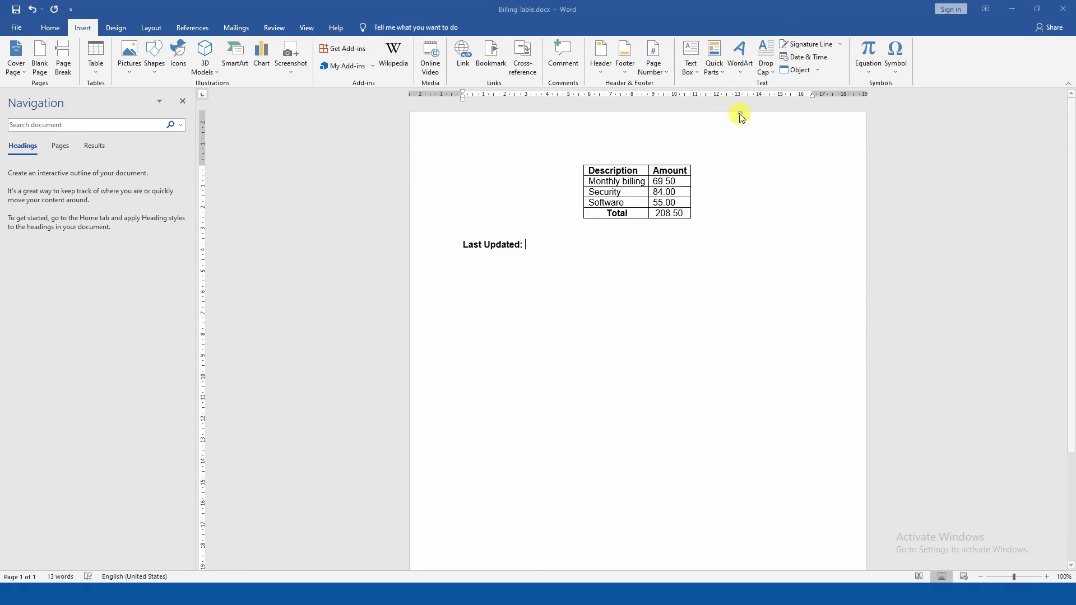
{"action": "scroll", "coordinate": [424, 247], "scroll_direction": "down", "scroll_amount": 4}
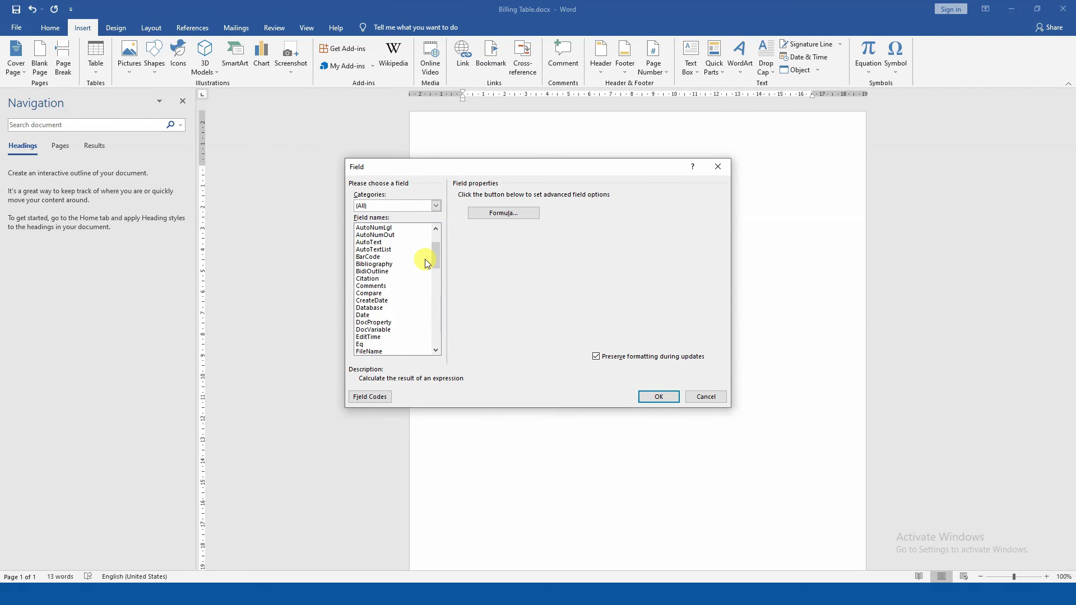
{"action": "scroll", "coordinate": [386, 263], "scroll_direction": "down", "scroll_amount": 1}
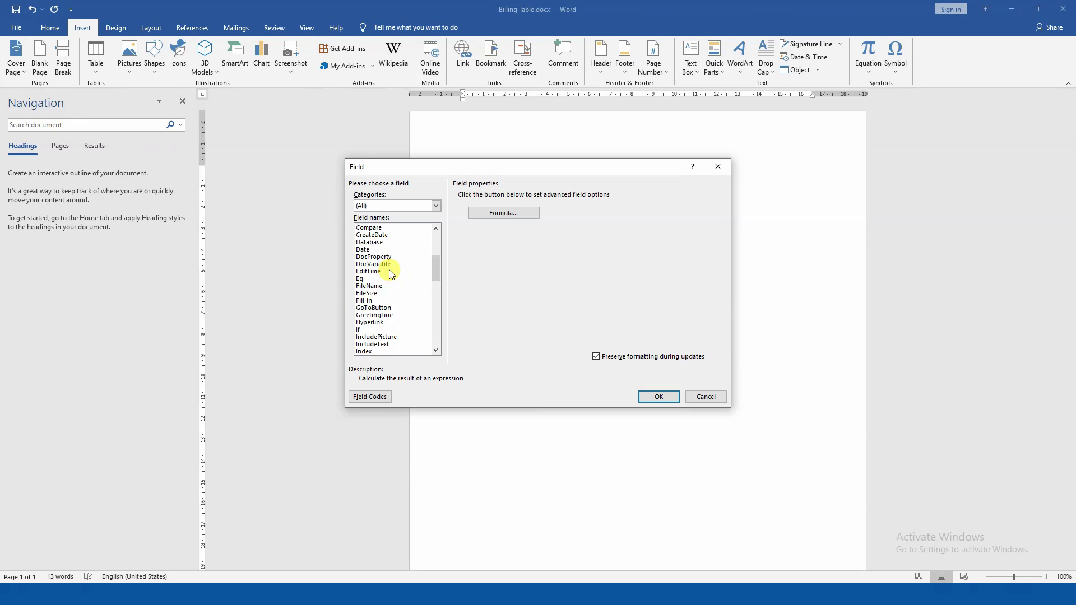
{"action": "left_click", "coordinate": [376, 249]}
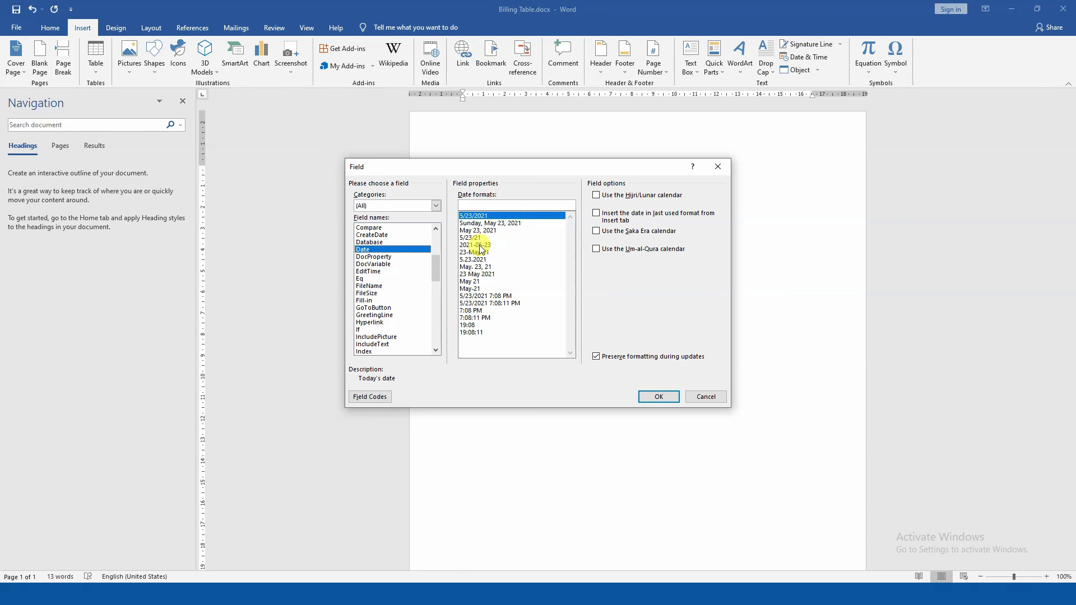
{"action": "left_click", "coordinate": [483, 275]}
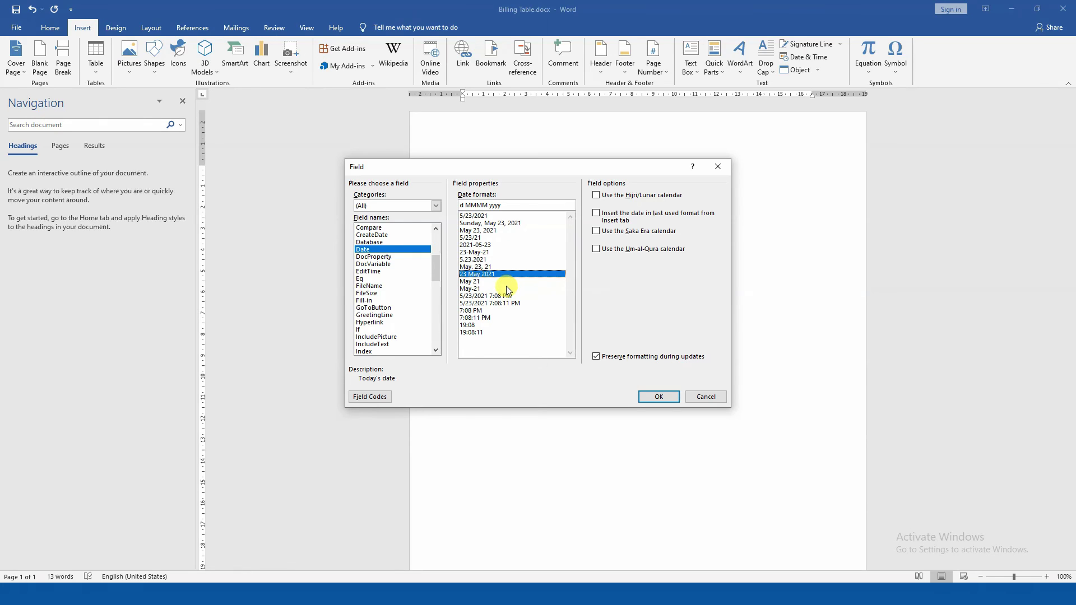
{"action": "left_click", "coordinate": [652, 398]}
{"action": "left_click", "coordinate": [653, 397]}
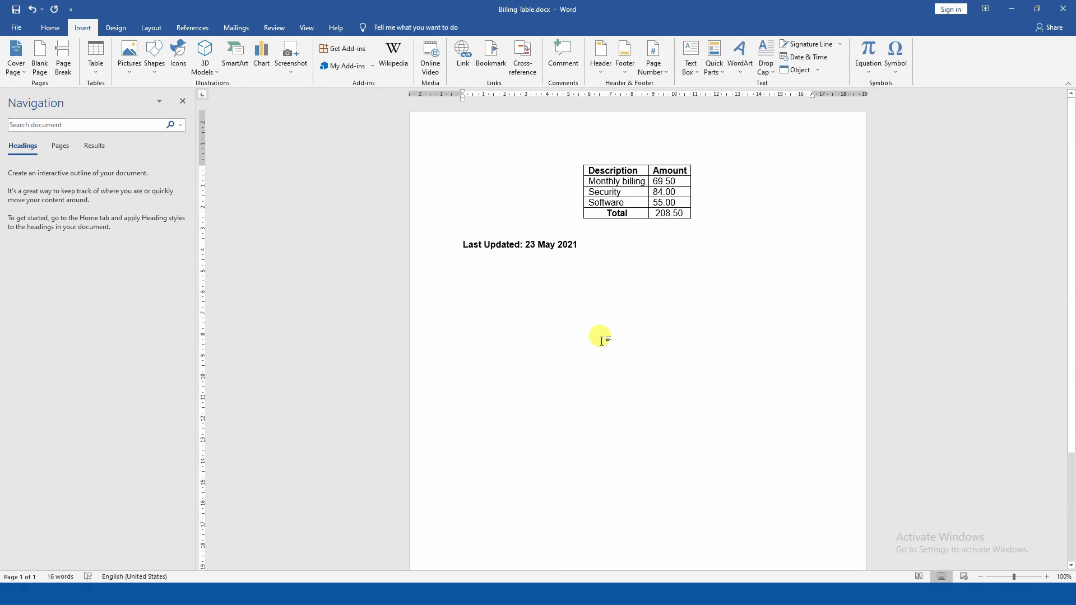
Review the field properties of the date after "Last Updated:" and close them without changes.
{"action": "left_click_drag", "start_coordinate": [579, 245], "coordinate": [525, 245]}
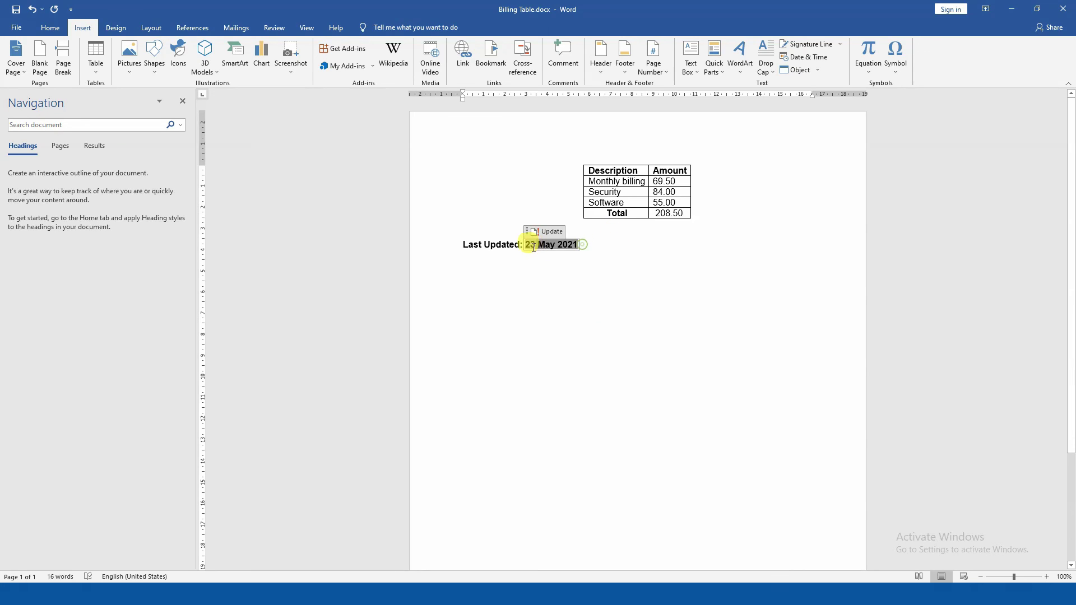
{"action": "right_click", "coordinate": [540, 246]}
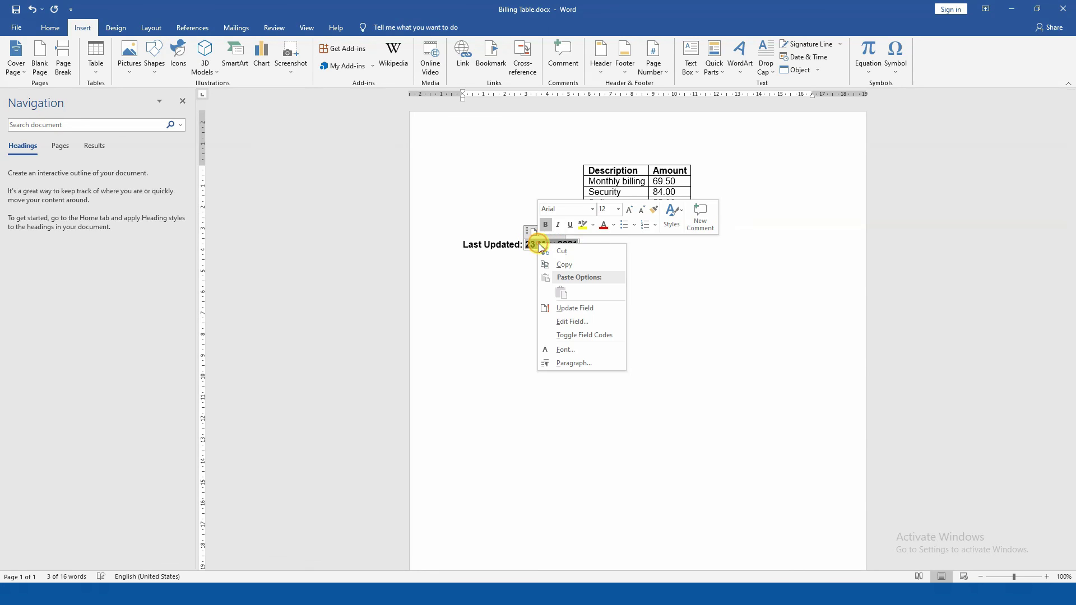
{"action": "left_click", "coordinate": [573, 322]}
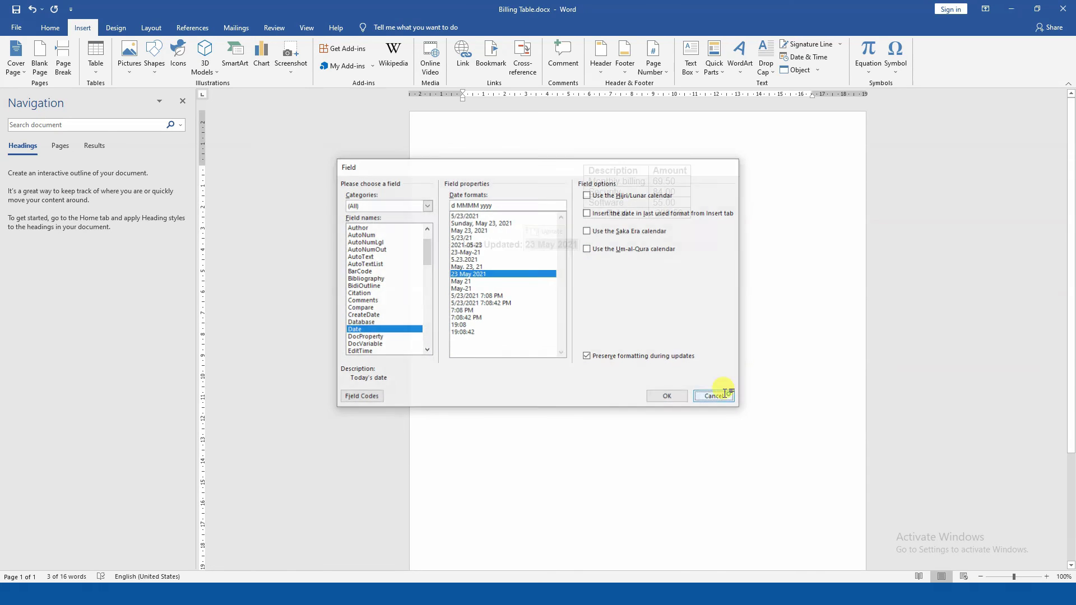
{"action": "left_click", "coordinate": [722, 395]}
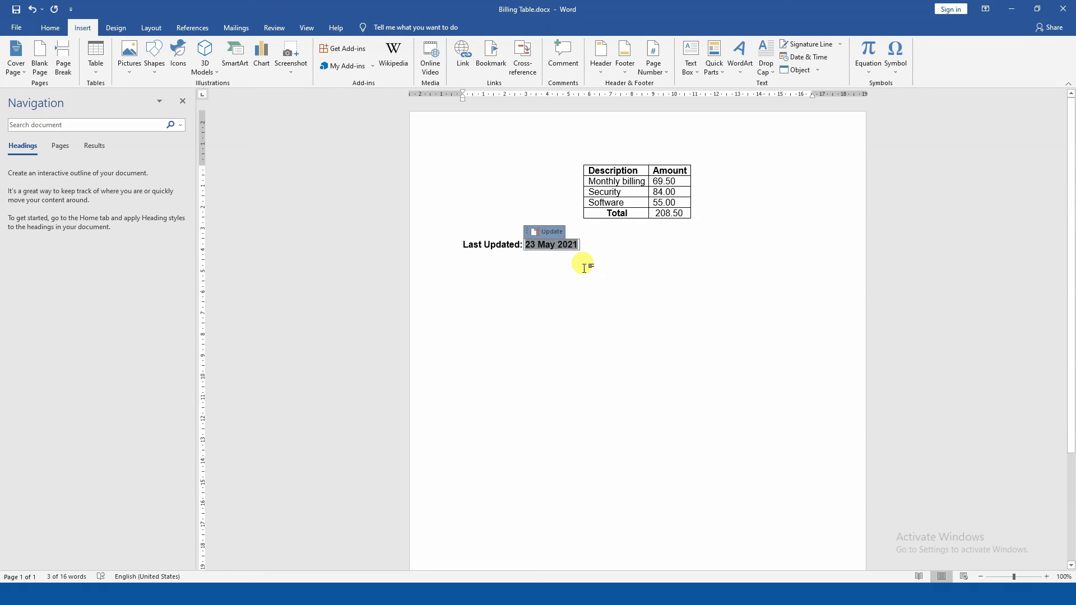
Lock the date field after "Last Updated:" against updates and unlock it again.
{"action": "key", "text": "ctrl+F11"}
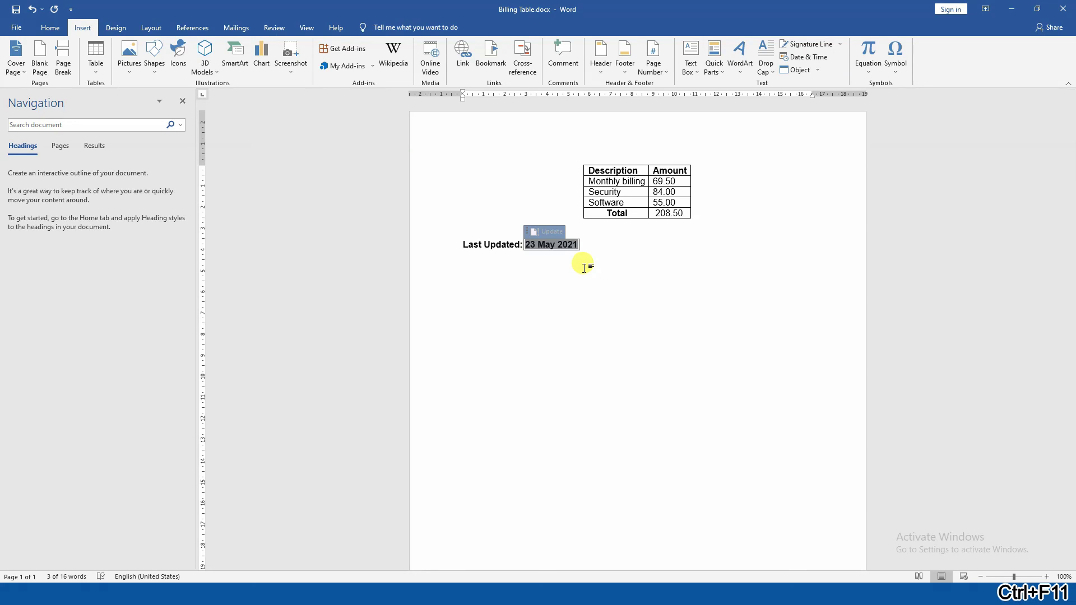
{"action": "key", "text": "ctrl+shift+F11"}
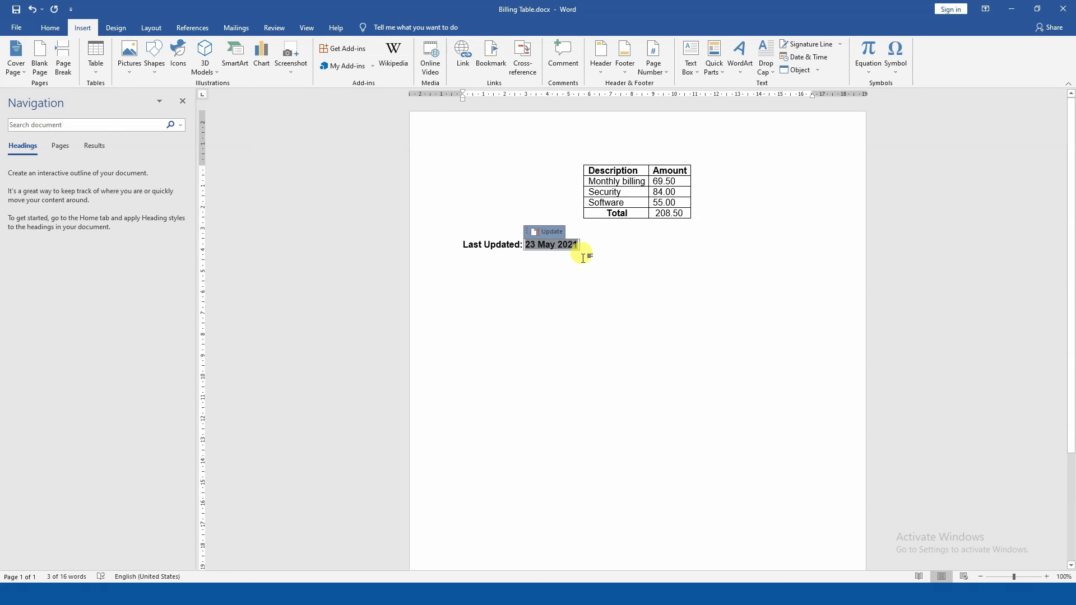
{"action": "key", "text": "alt+Tab"}
{"action": "key", "text": "Tab"}
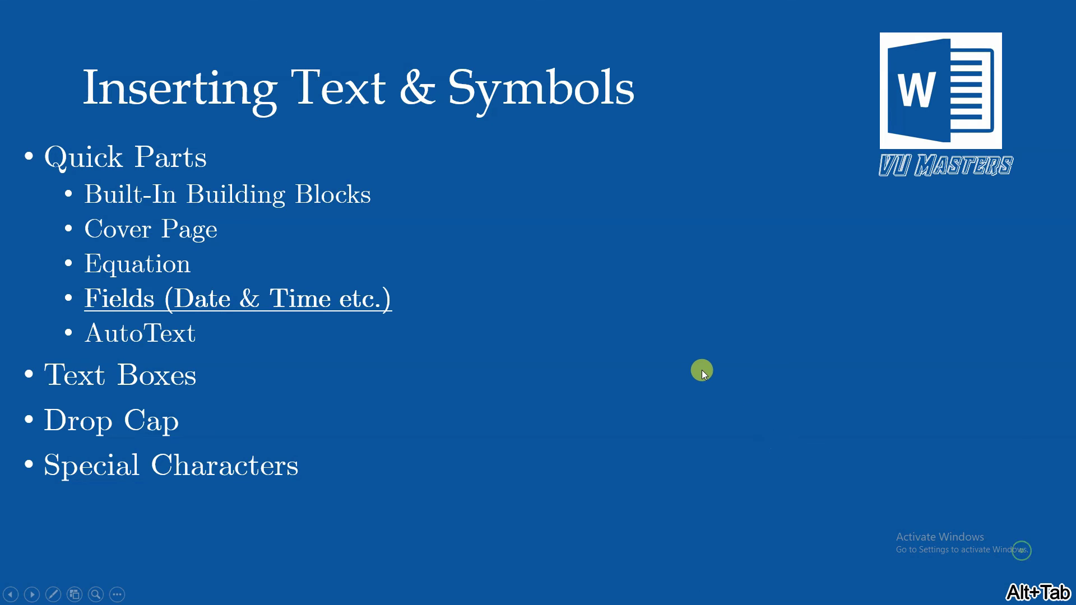
{"action": "left_click", "coordinate": [699, 365]}
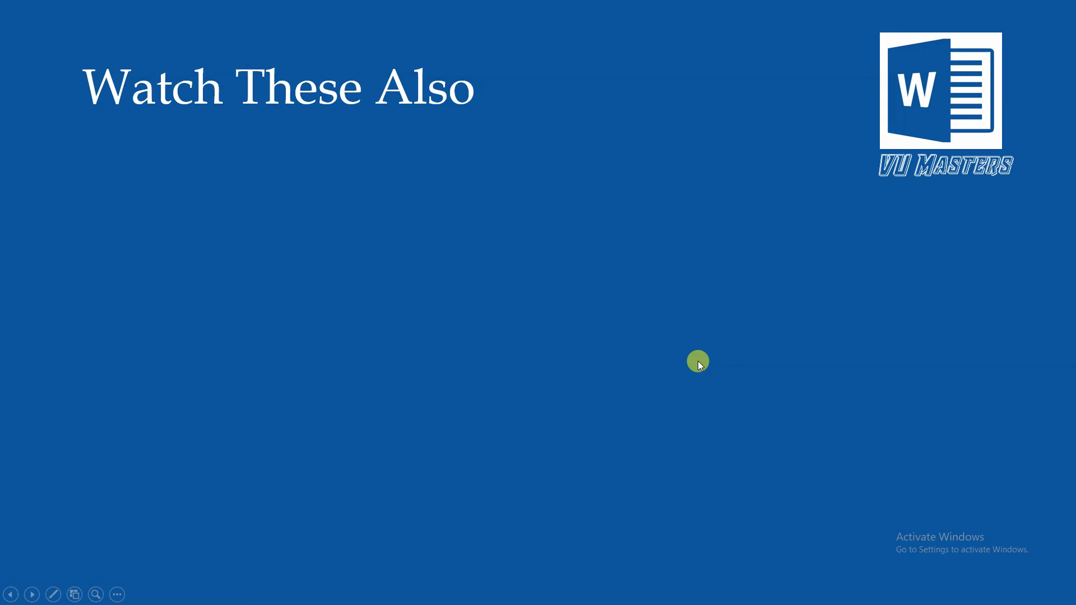